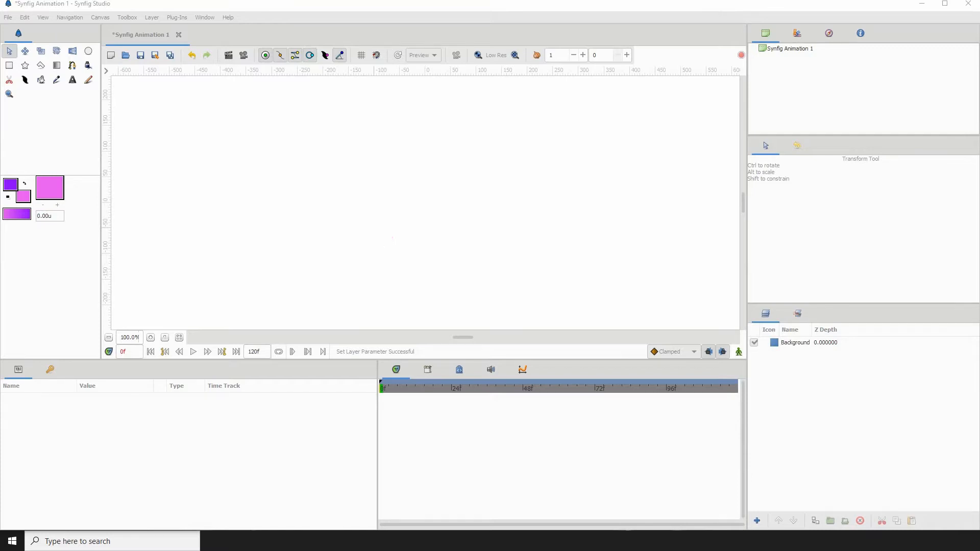
Show the grid with snapping enabled and draw a straight horizontal spline about 390 px long across the upper canvas
click(71, 66)
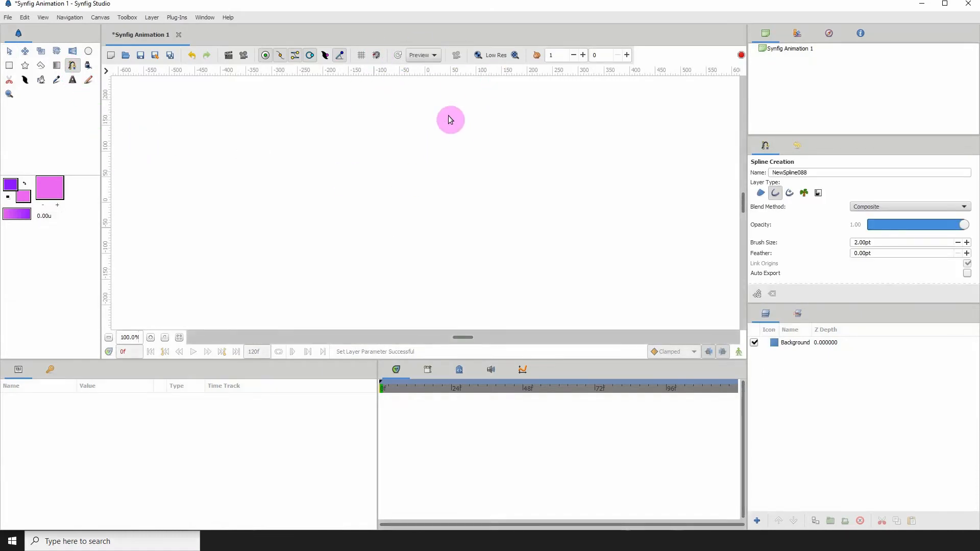
click(361, 55)
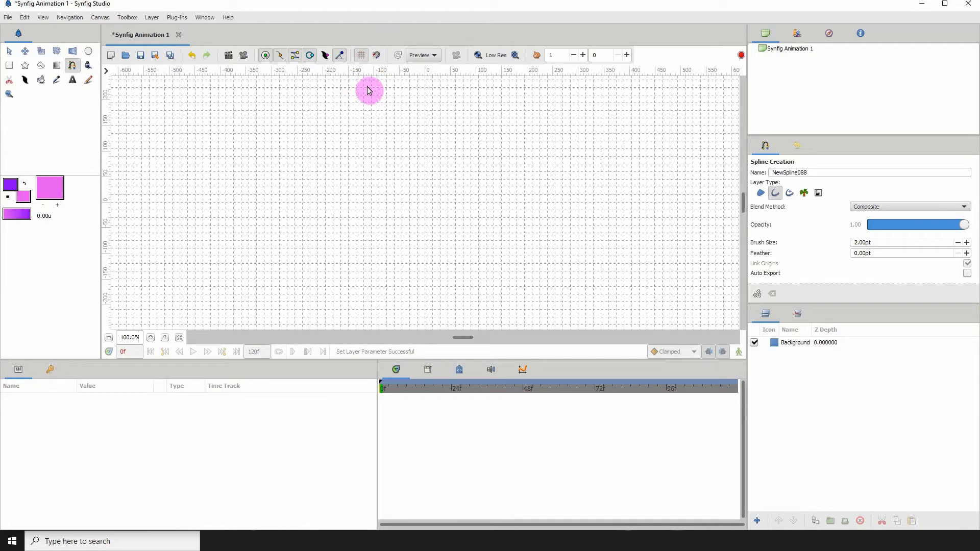
click(377, 57)
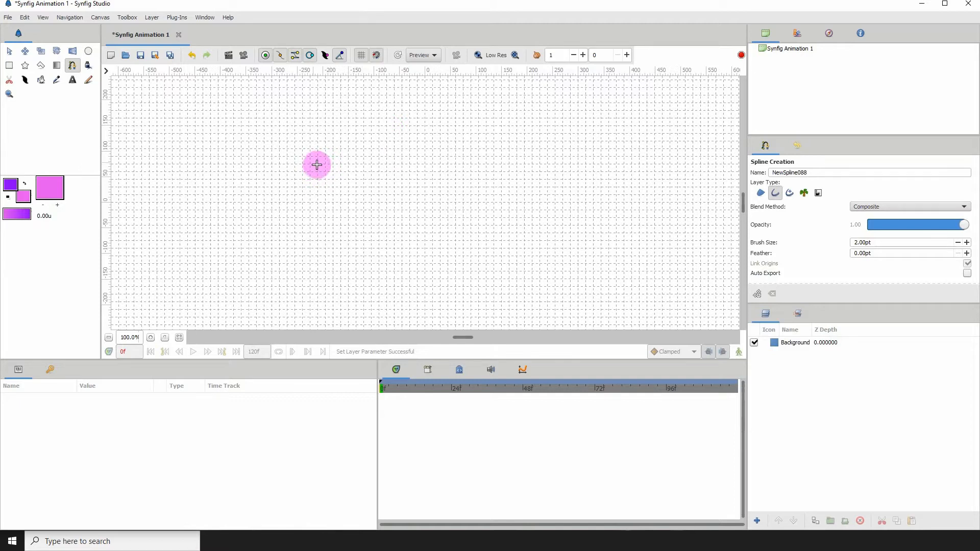
click(333, 157)
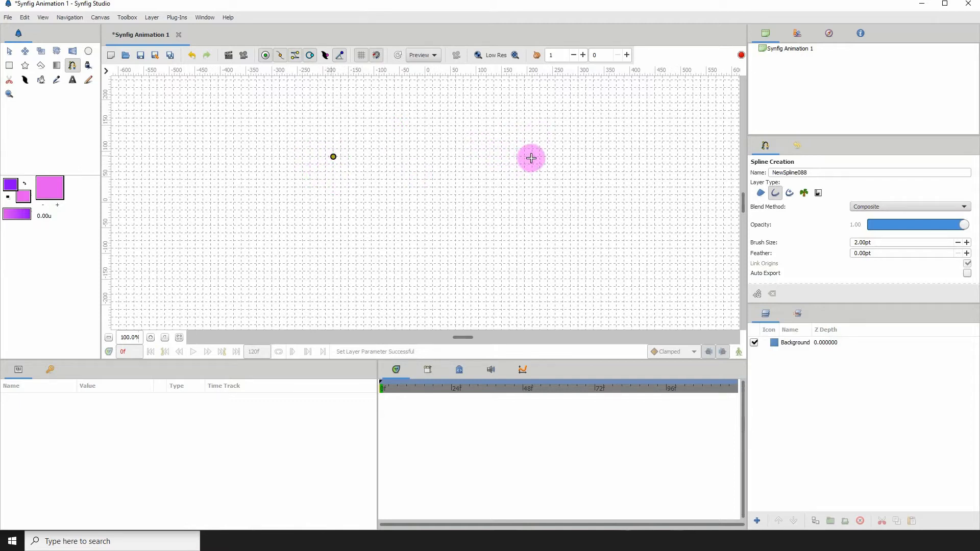
click(532, 157)
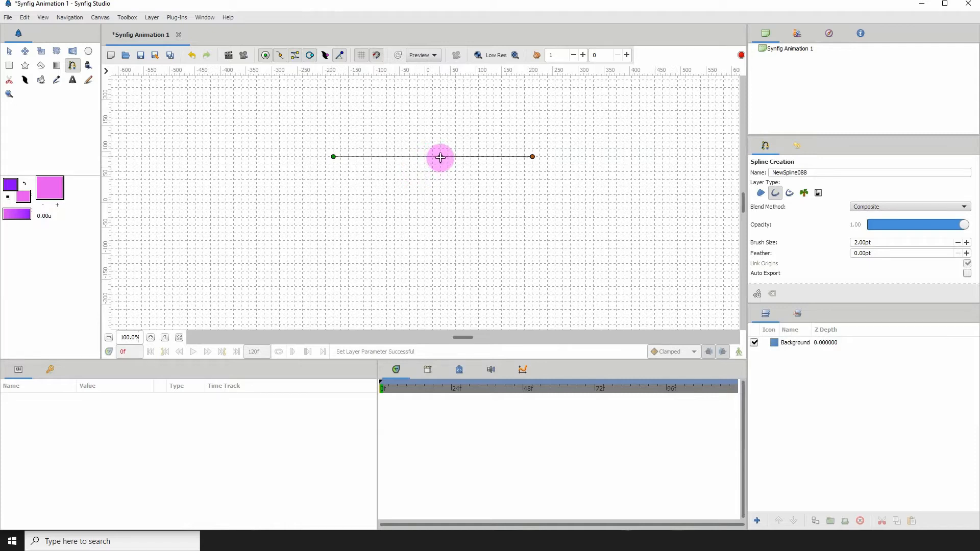
Insert a vertex at the middle of the spline and finish it as an outline layer
right_click(439, 157)
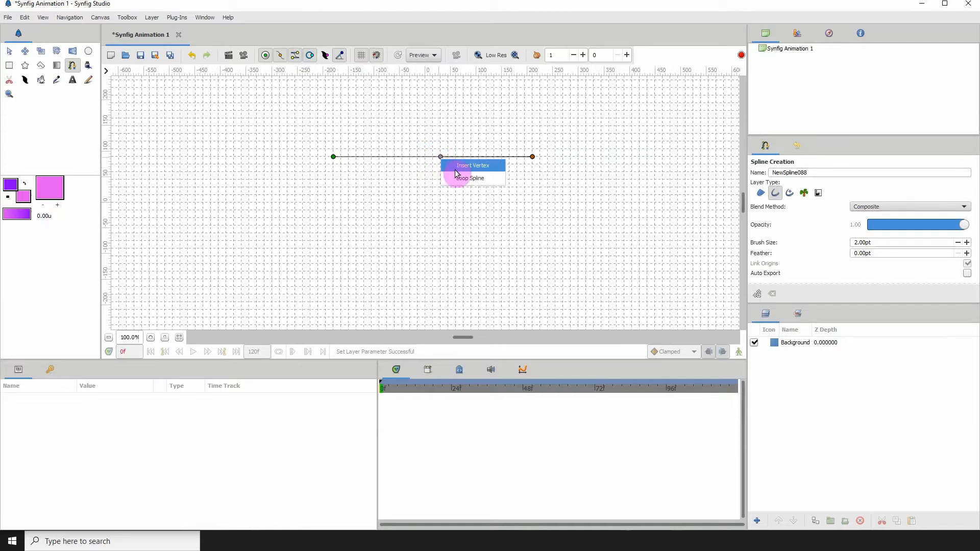
click(462, 165)
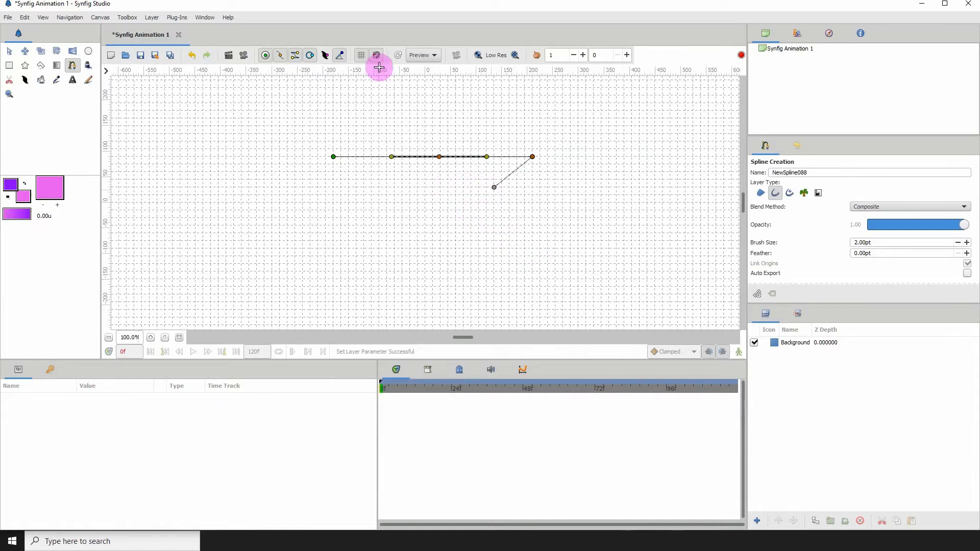
click(9, 50)
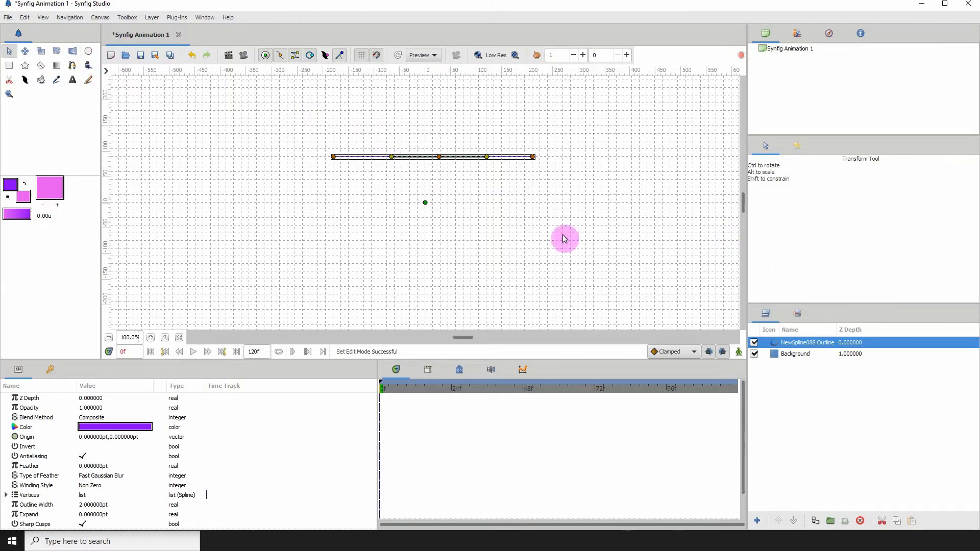
Hide the grid and set the spline's outline width to 30 pt
click(361, 56)
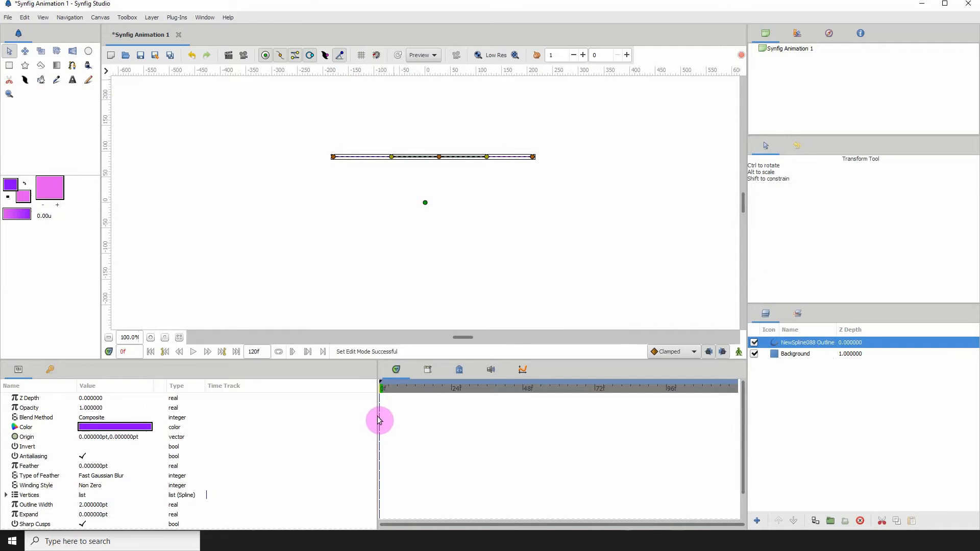
drag(379, 422, 381, 422)
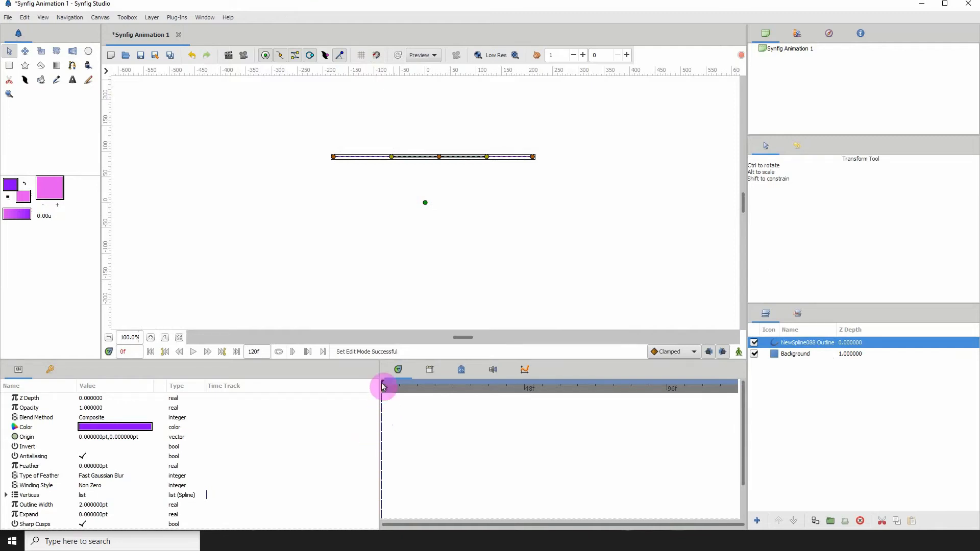
drag(421, 364, 422, 325)
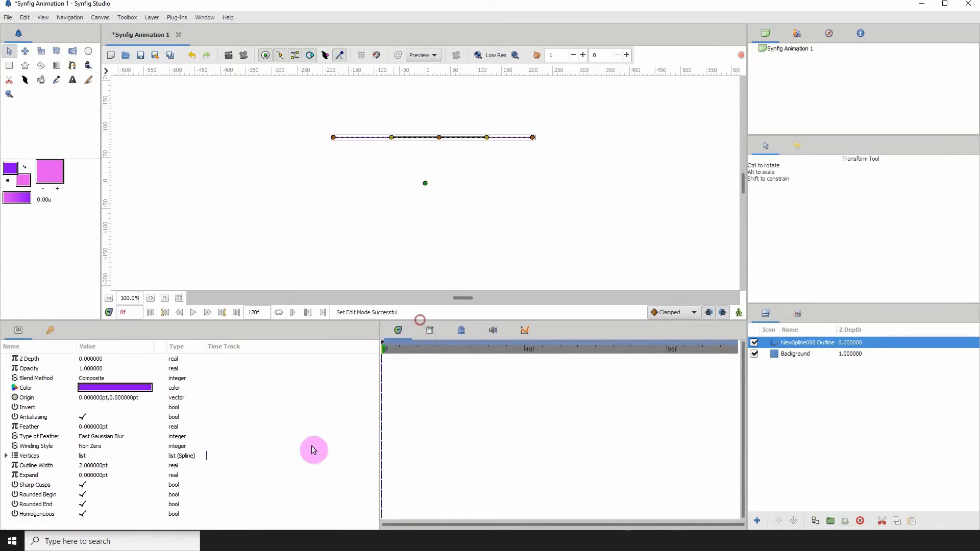
click(37, 465)
click(94, 465)
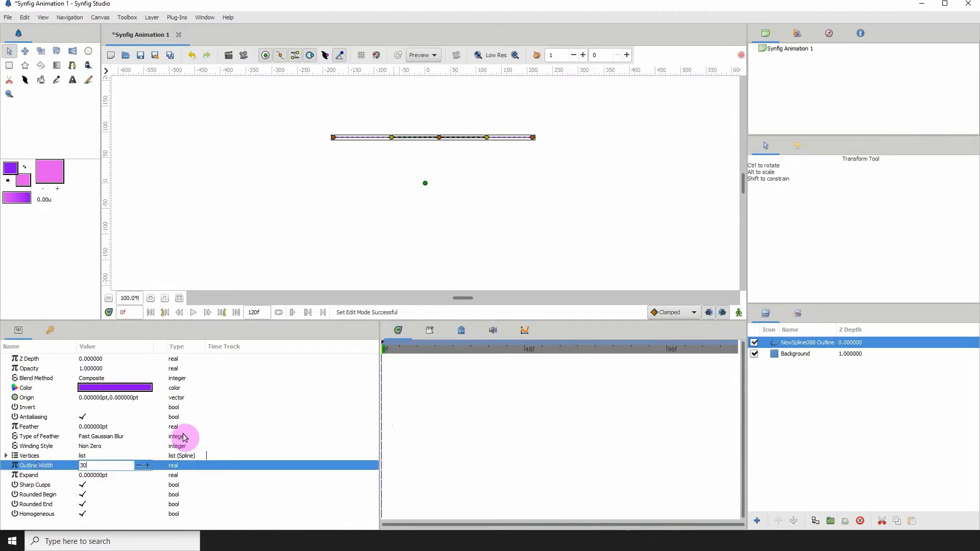
text(30)
key(Return)
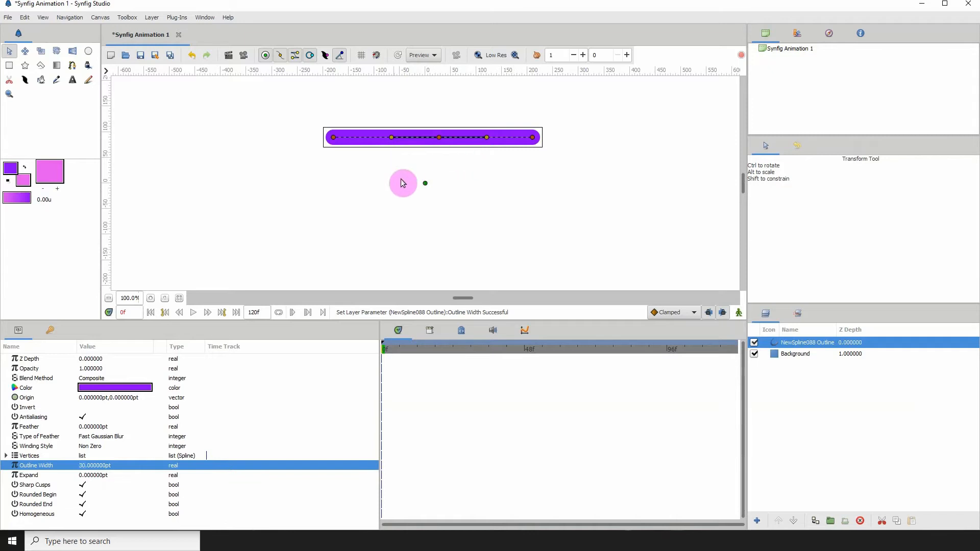
Add a new Skeleton layer above the spline outline
drag(451, 101, 404, 175)
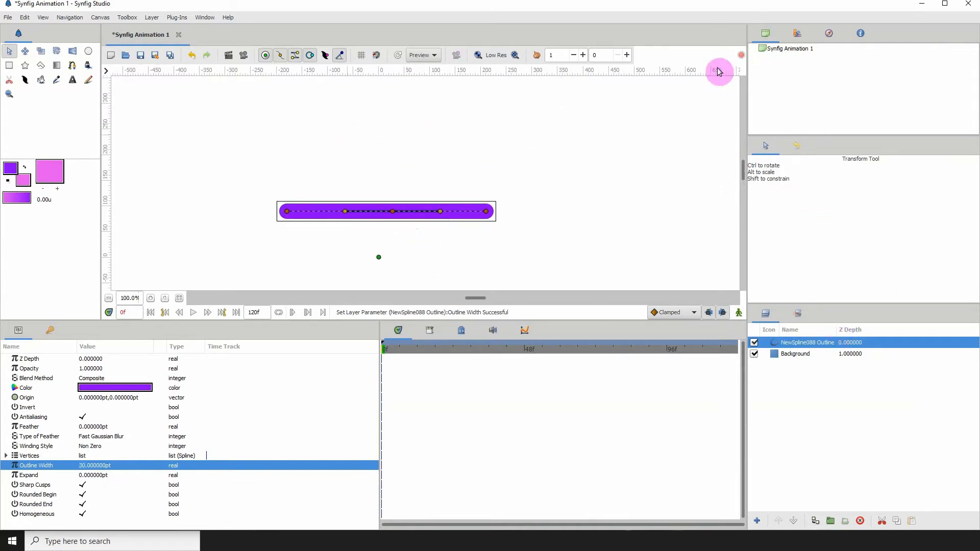
click(151, 21)
mouse_move(168, 30)
mouse_move(303, 118)
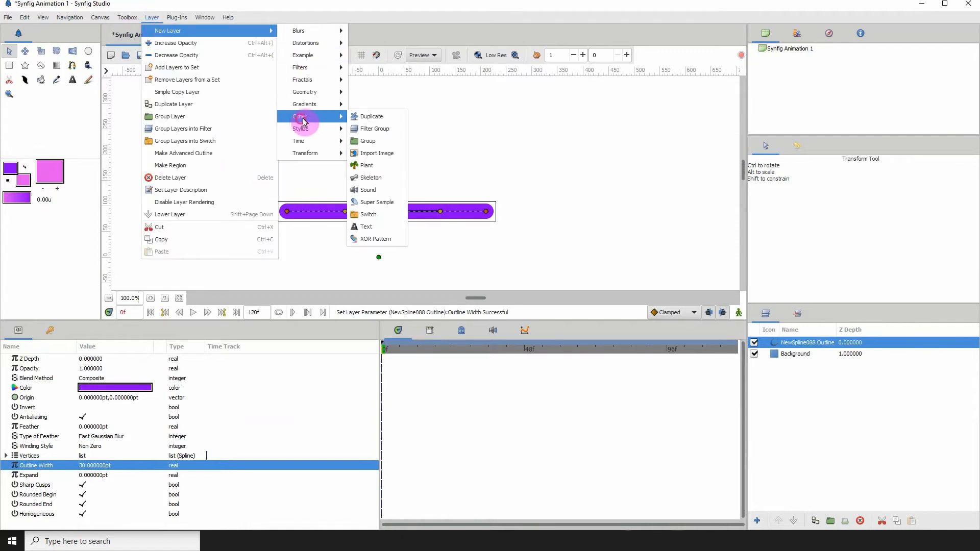
click(372, 178)
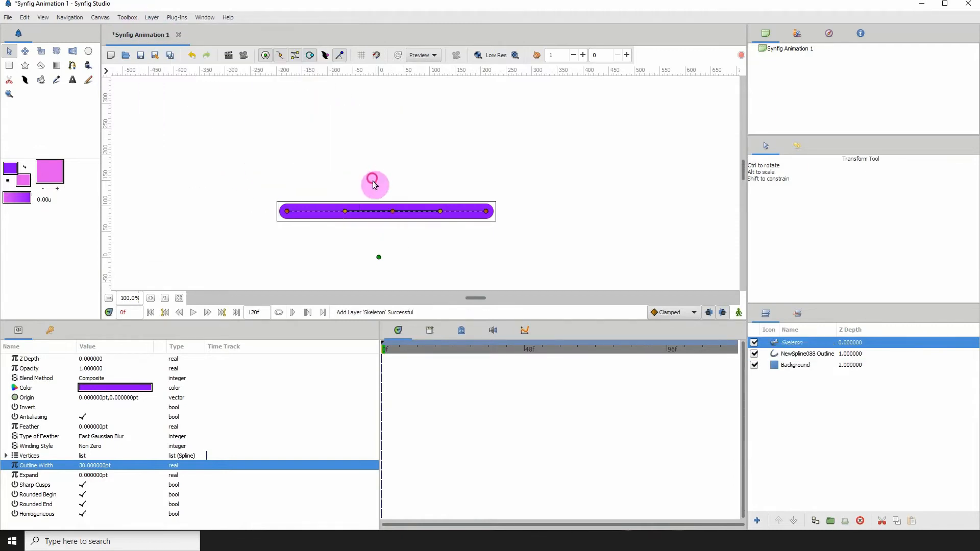
Place the skeleton bone's origin on the outline's left end vertex and stretch its tip to the middle vertex
click(378, 257)
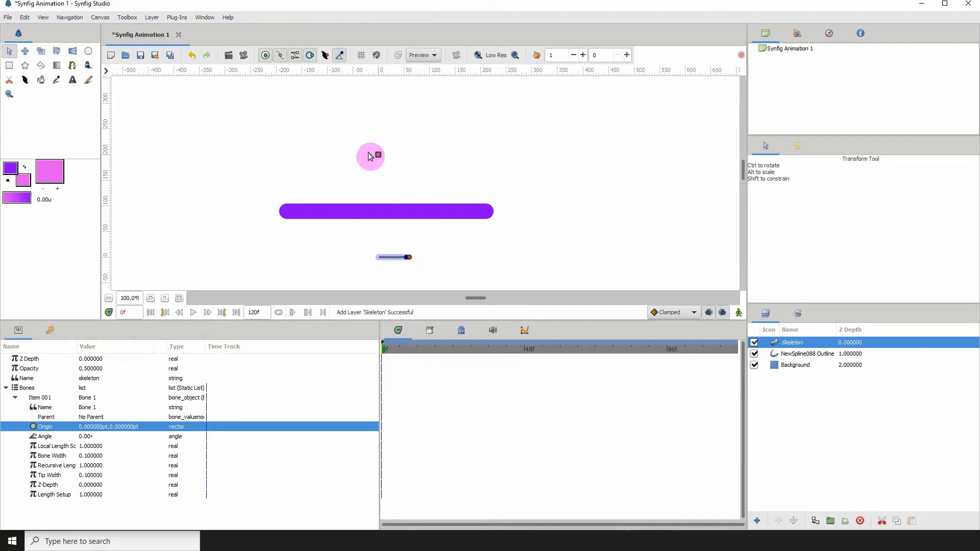
drag(368, 152, 367, 153)
click(466, 234)
click(781, 261)
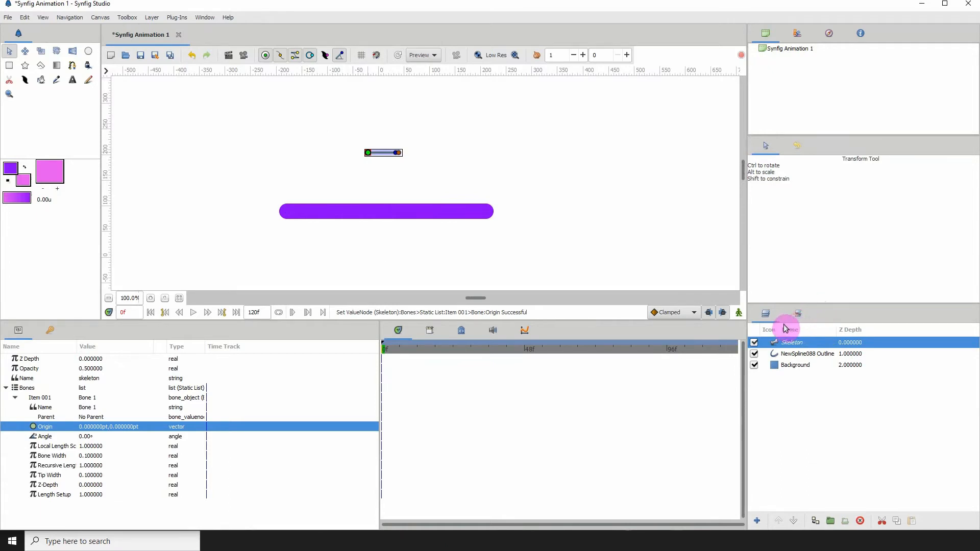
ctrl+click(791, 354)
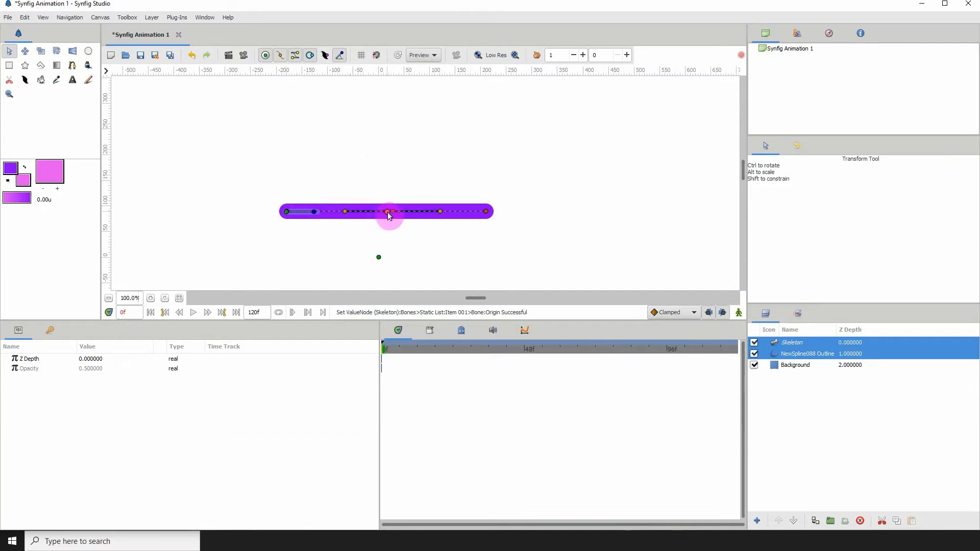
drag(388, 212, 386, 212)
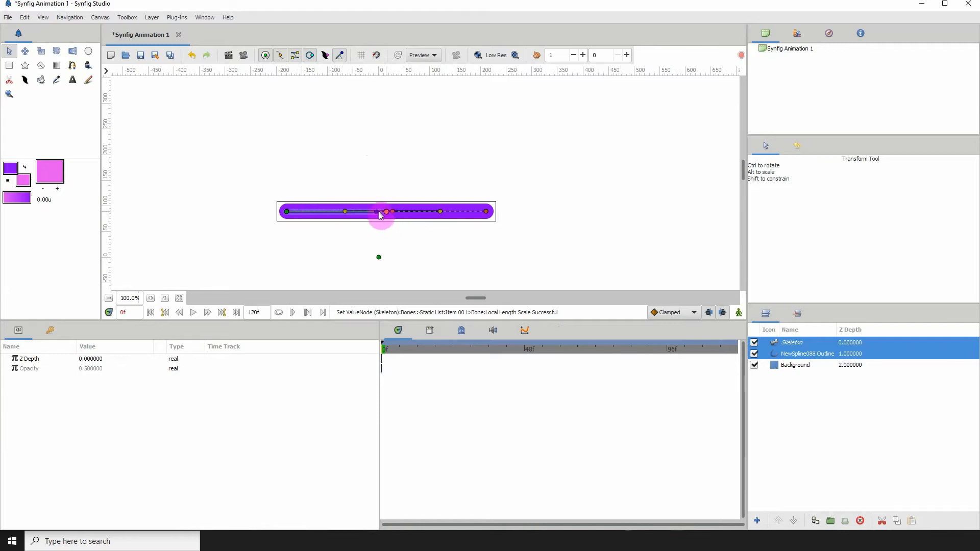
Create a child bone from the first bone, starting at the middle vertex and stretched to the outline's right end
right_click(387, 213)
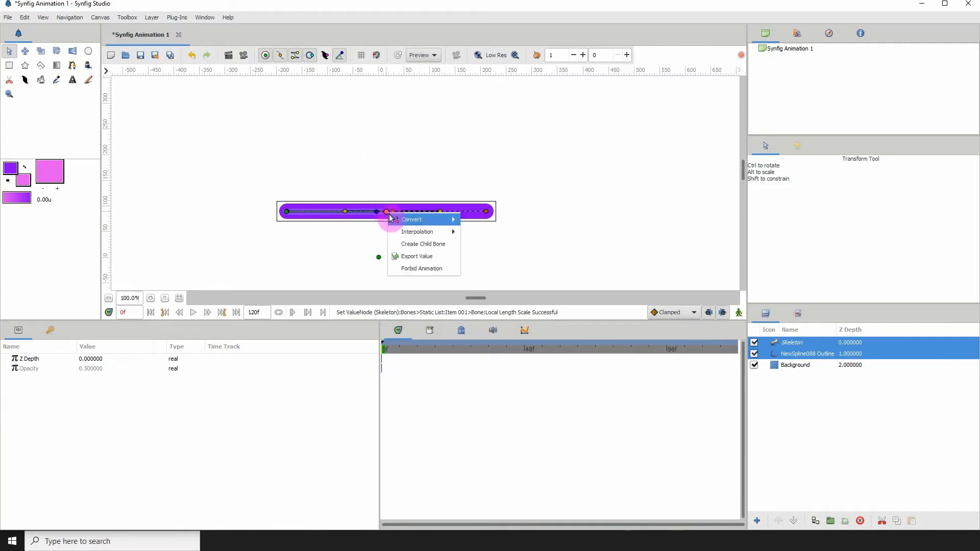
click(417, 246)
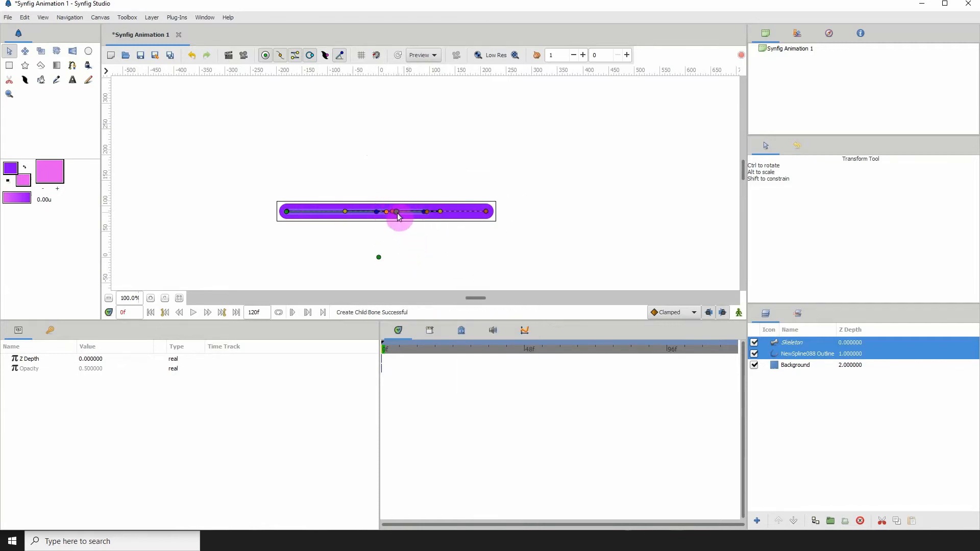
drag(398, 217, 493, 213)
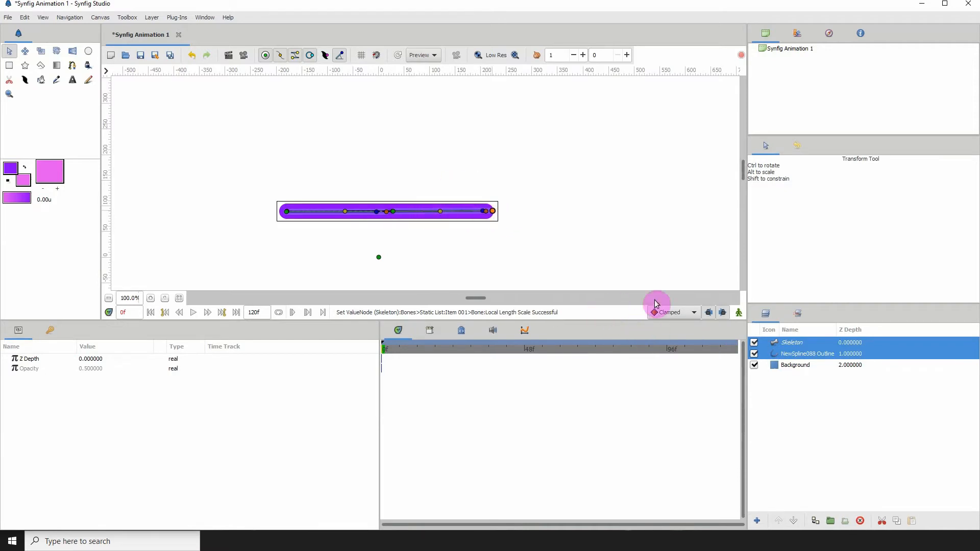
Link the outline's left end vertex to the first bone, with the spline and skeleton layers both selected
click(792, 365)
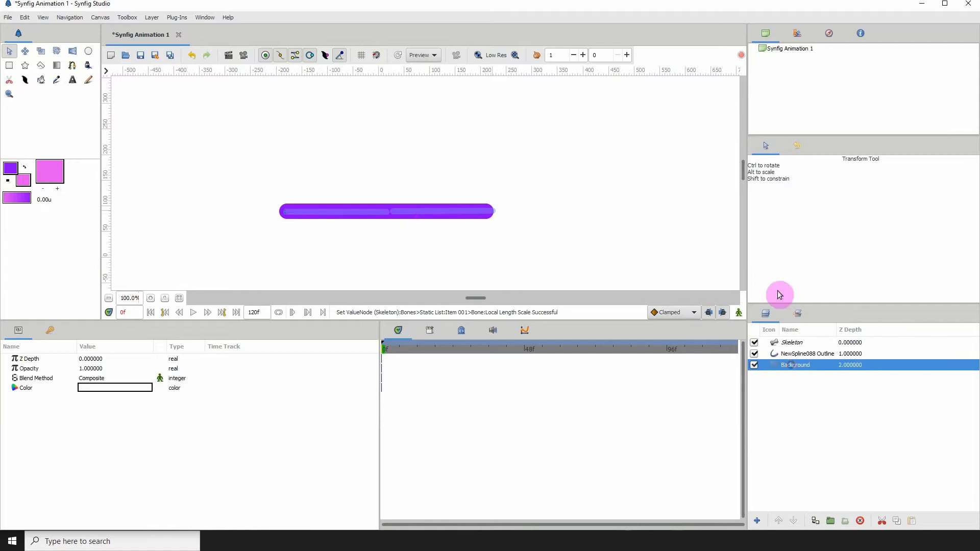
click(791, 355)
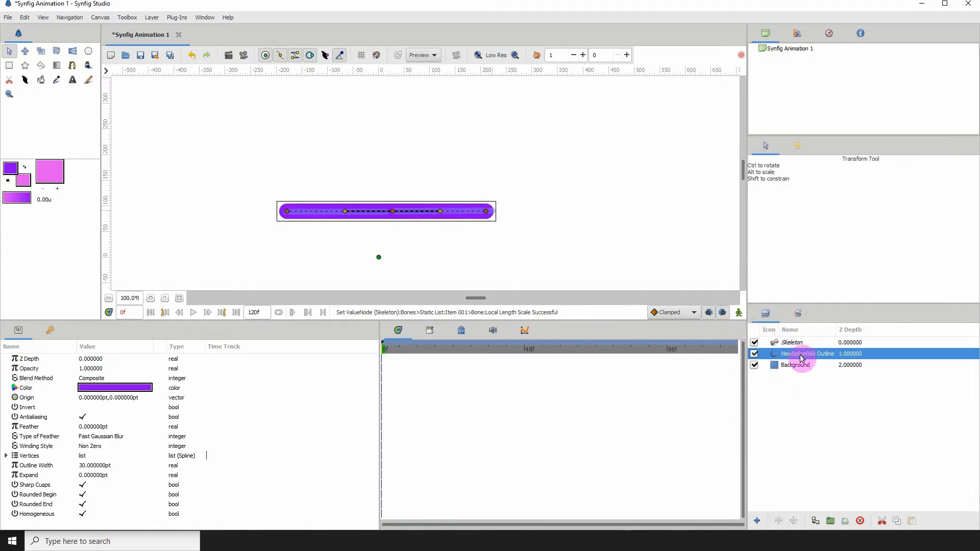
drag(265, 199, 295, 223)
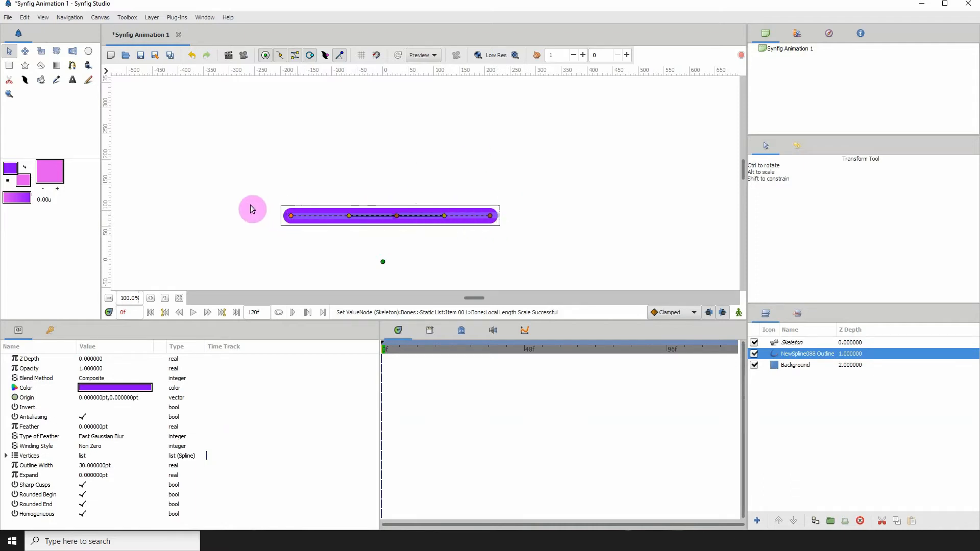
drag(264, 205, 305, 232)
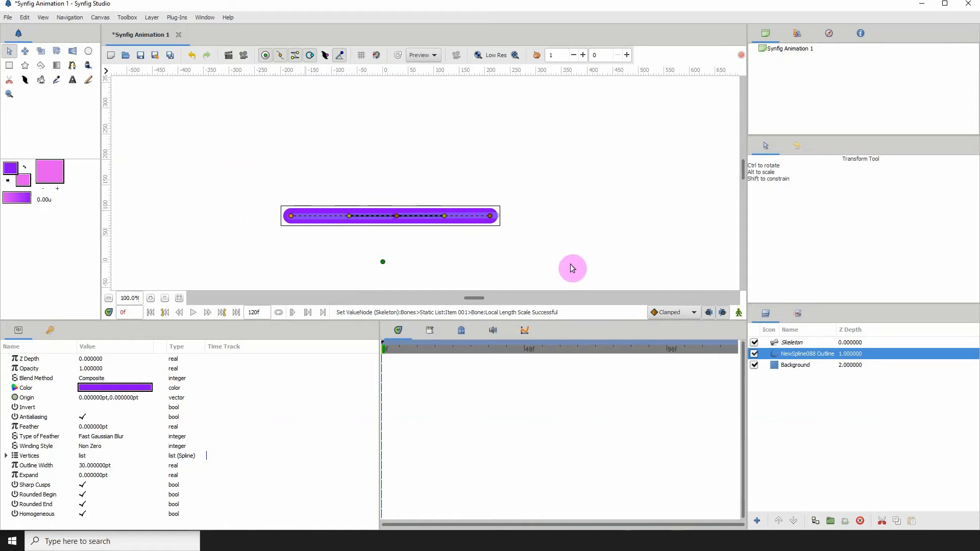
ctrl+click(789, 342)
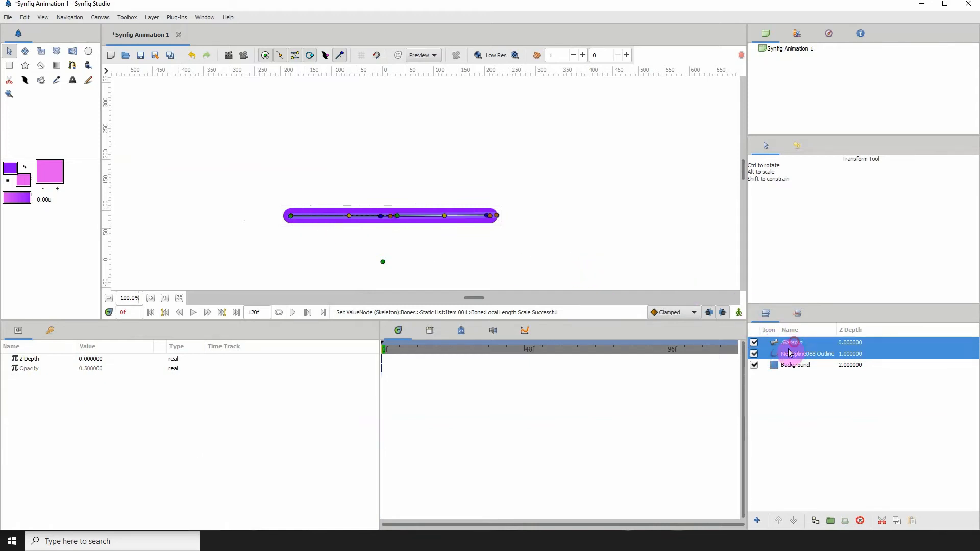
right_click(291, 219)
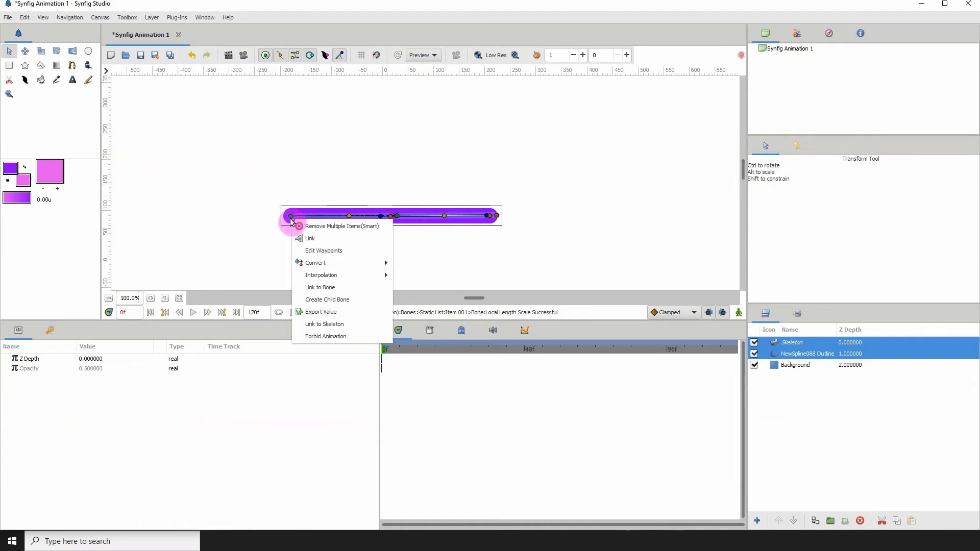
click(320, 289)
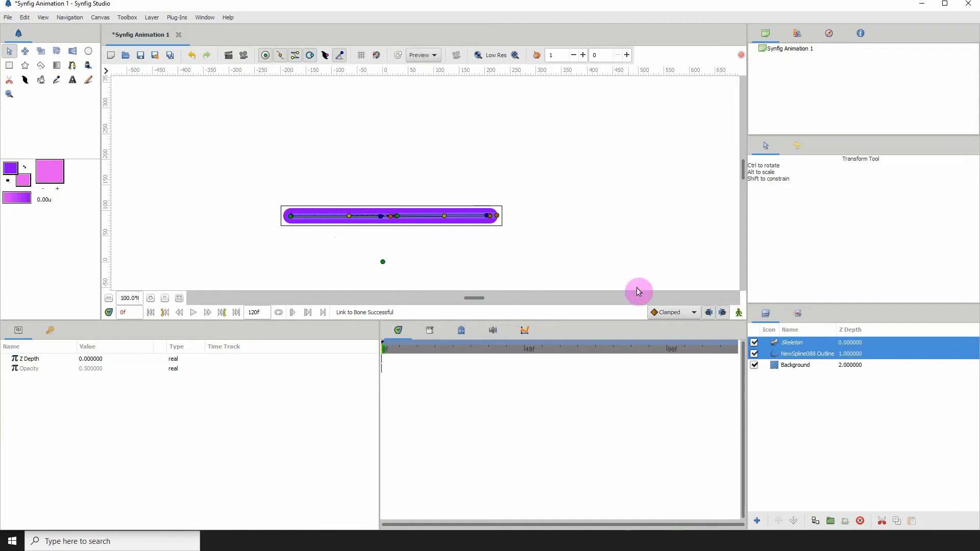
Link the outline's right end vertex to the child bone, with the spline and skeleton layers both selected
click(794, 367)
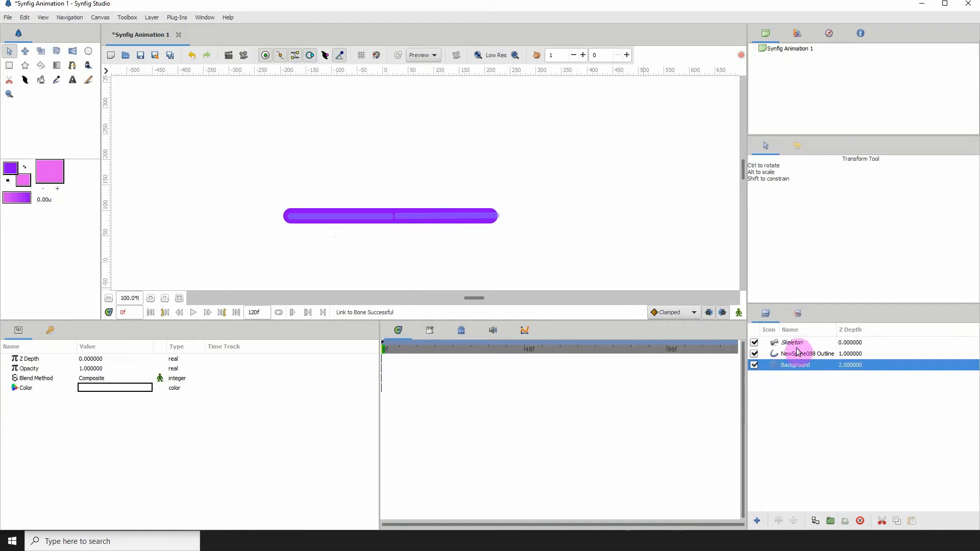
click(795, 355)
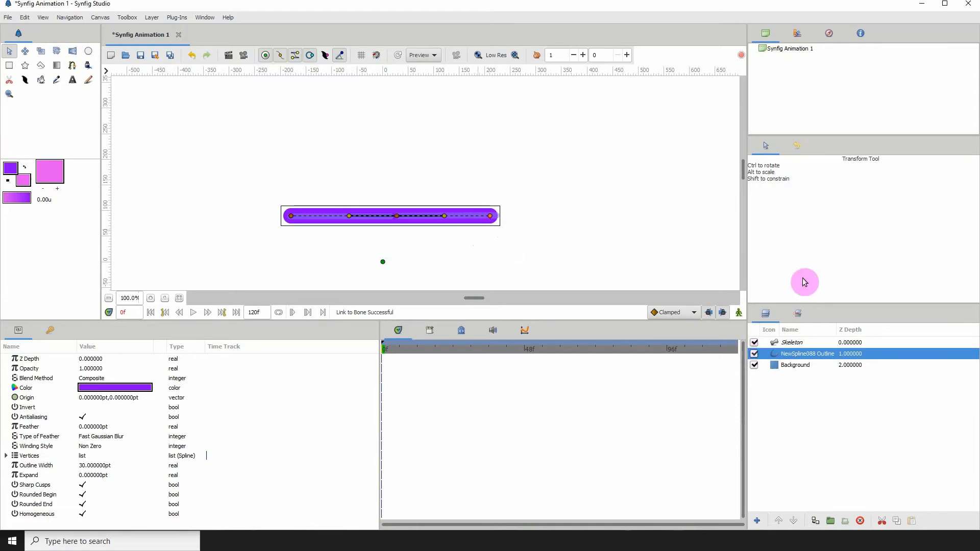
ctrl+click(792, 343)
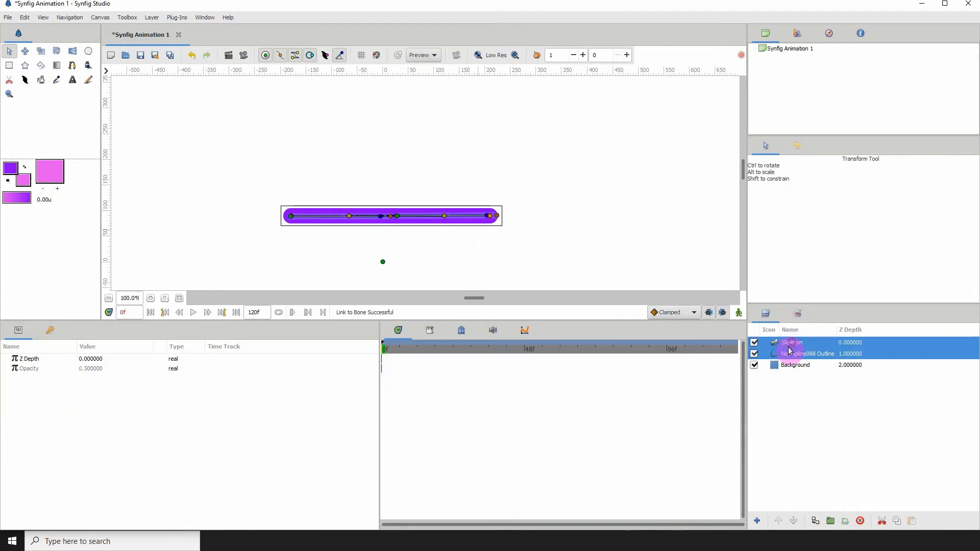
right_click(488, 220)
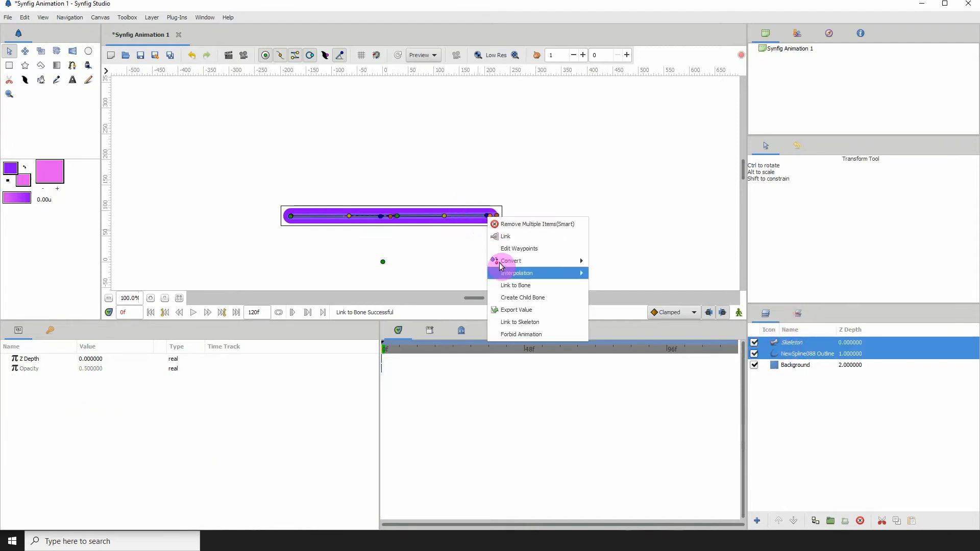
click(524, 287)
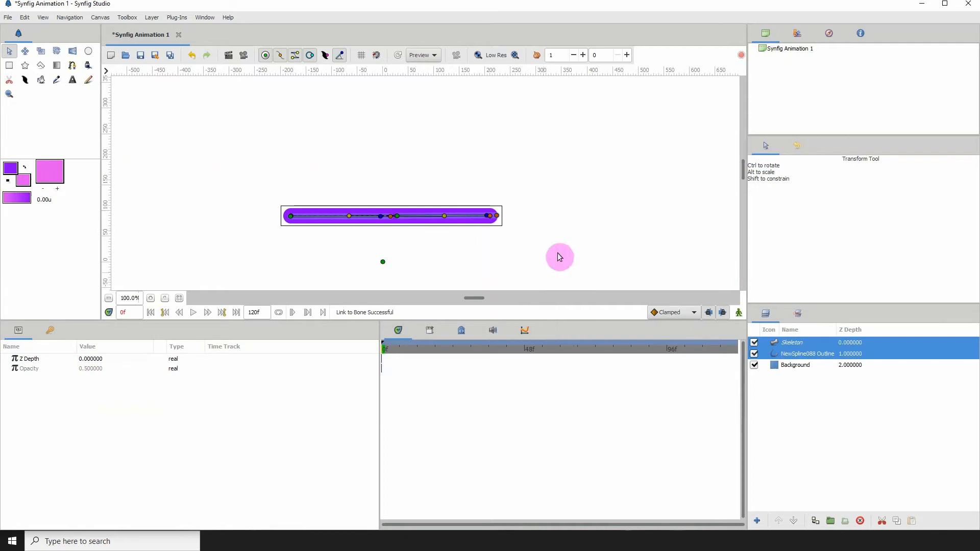
Rotate the skeleton's child bone upward so the outline's free half bends steeply at the middle
click(787, 370)
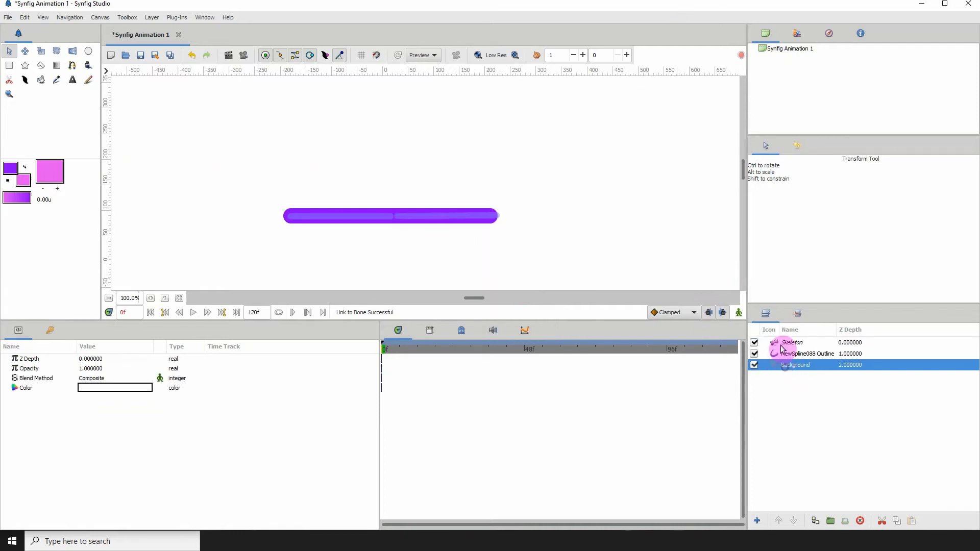
click(786, 343)
click(794, 356)
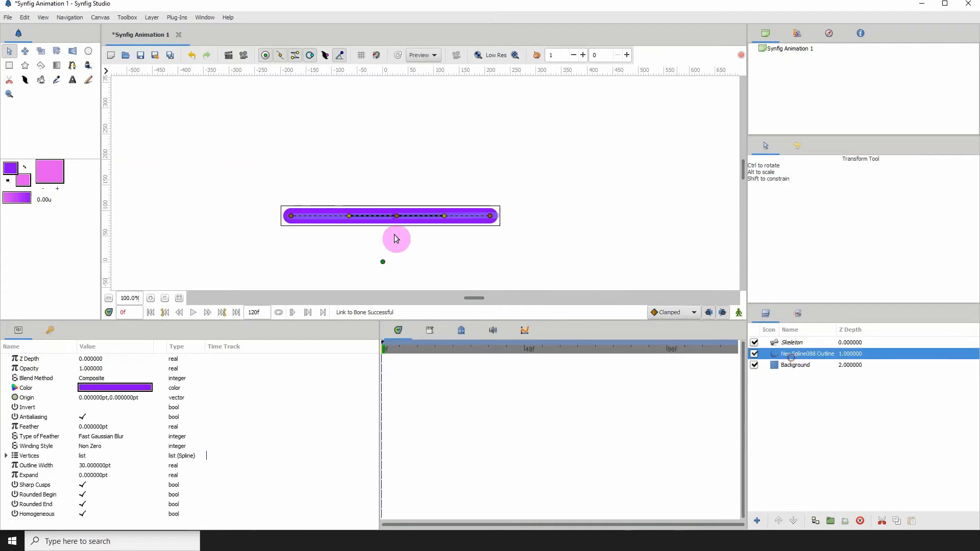
click(794, 345)
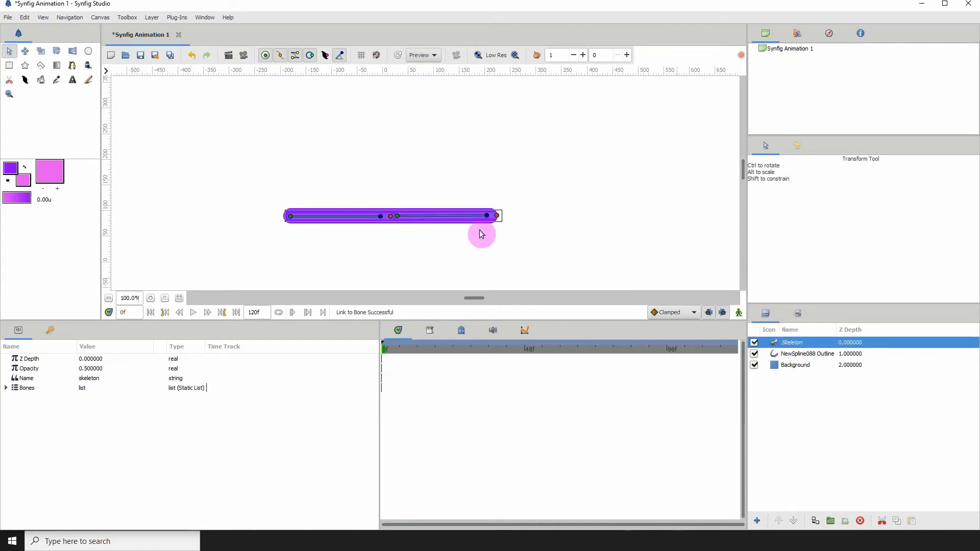
drag(486, 218, 428, 236)
drag(453, 285, 452, 212)
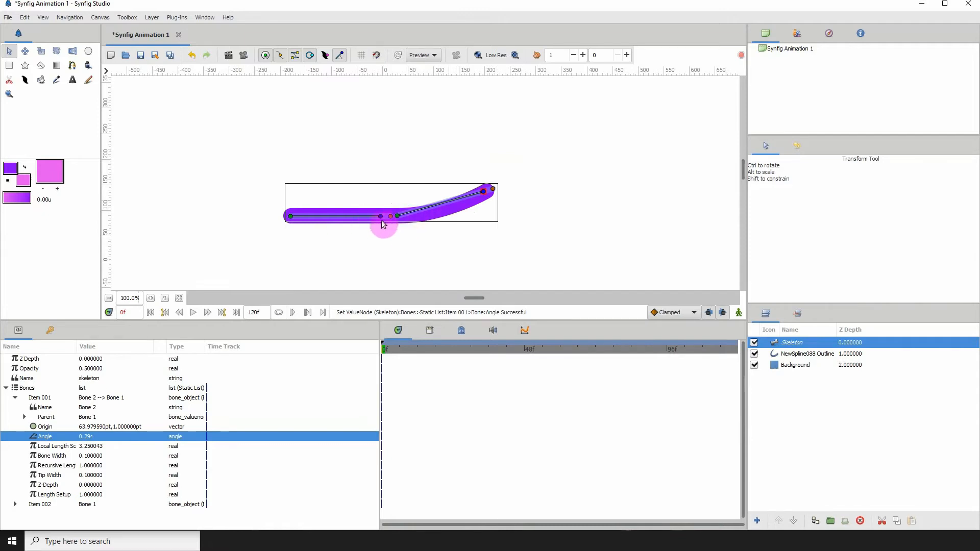
drag(480, 195, 443, 138)
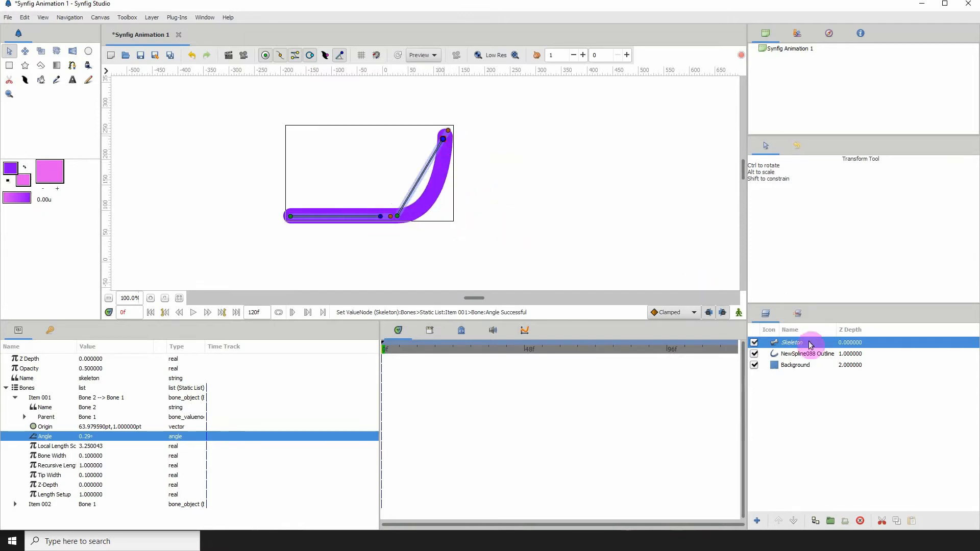
Try tilting the tangent of the outline's middle vertex to follow the bend, and undo that change
click(794, 357)
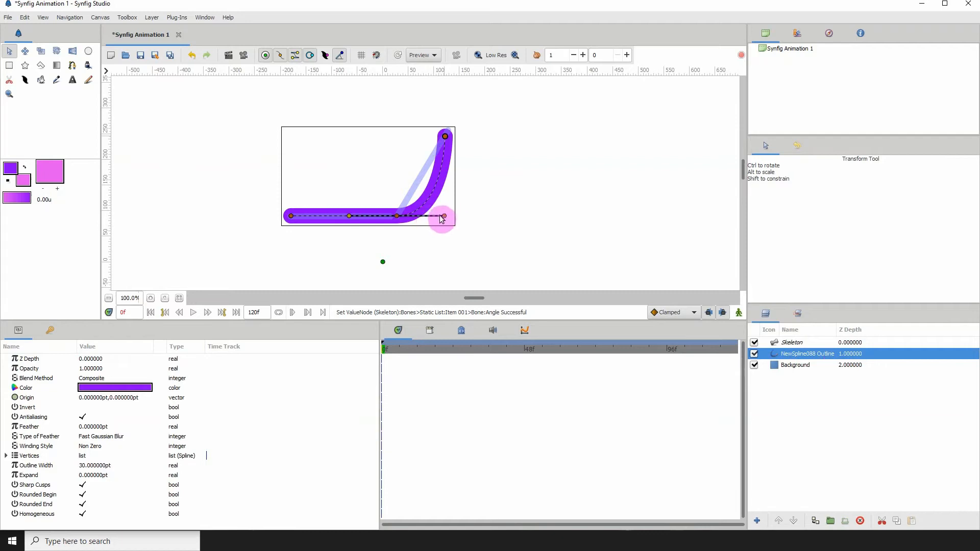
mouse_move(444, 218)
mouse_down()
mouse_move(444, 210)
mouse_move(435, 225)
mouse_move(437, 203)
mouse_up()
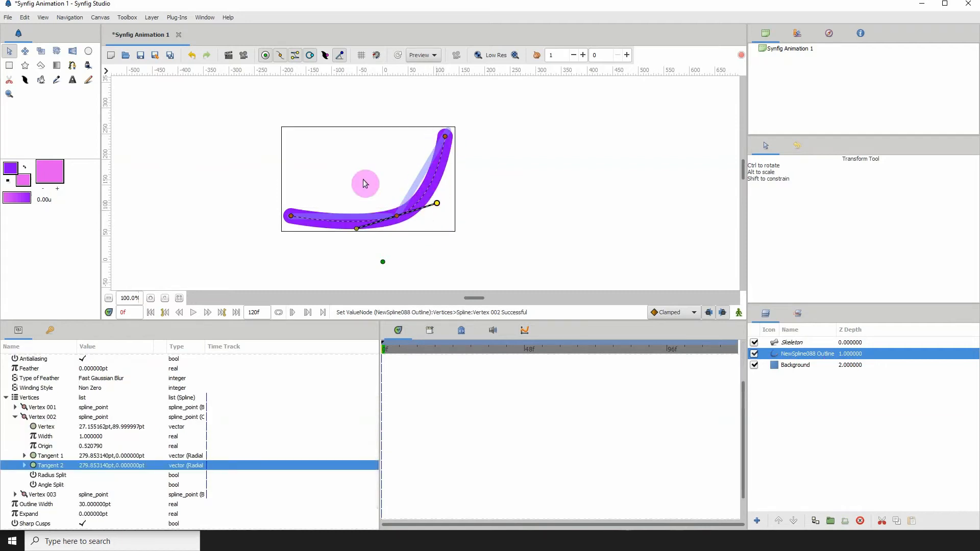
click(191, 55)
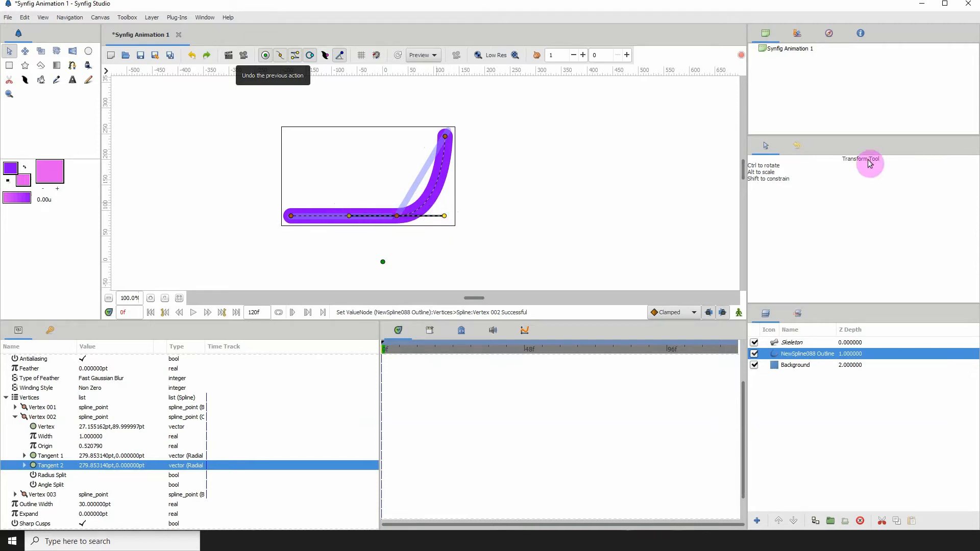
Rotate the skeleton's child bone downward and shift the first bone's origin slightly upward
click(788, 342)
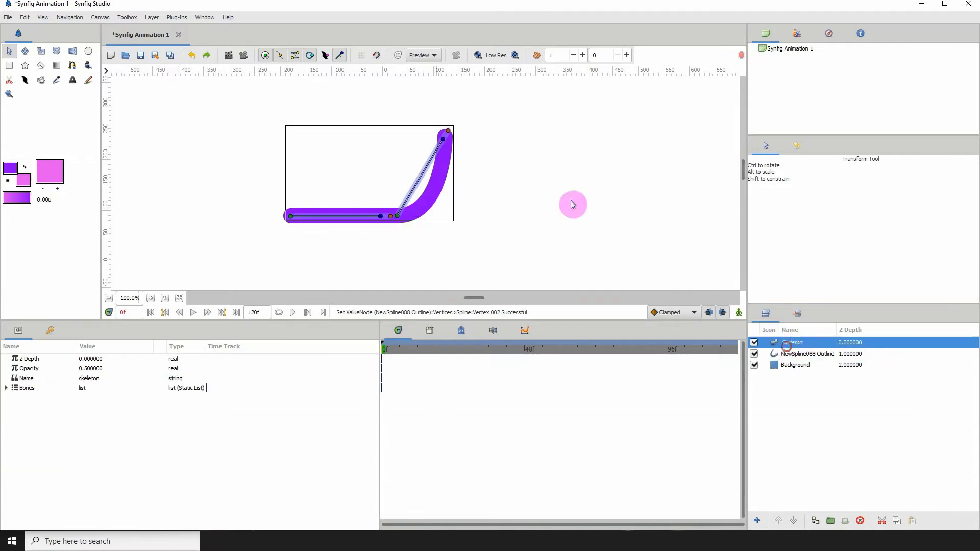
drag(444, 145, 485, 248)
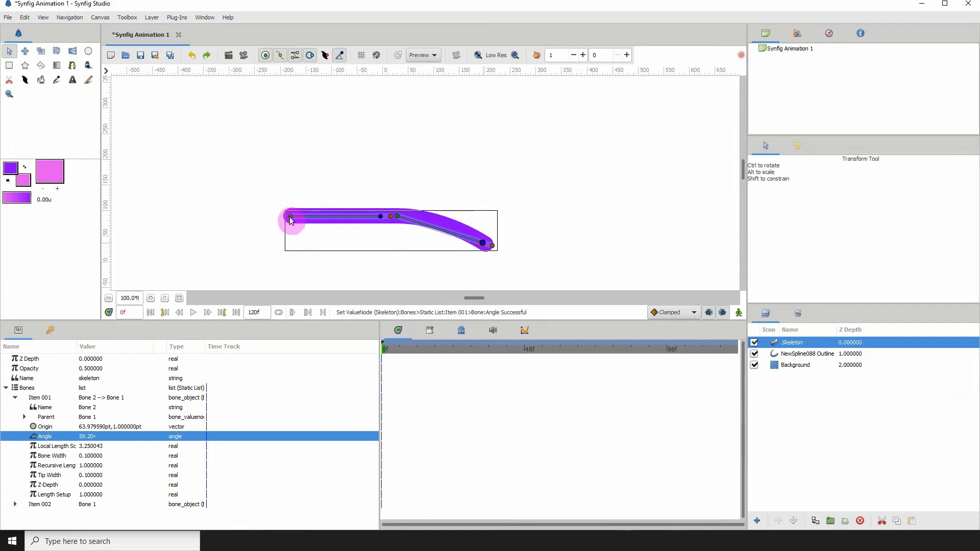
mouse_move(291, 221)
mouse_down()
mouse_move(308, 268)
mouse_move(301, 194)
mouse_move(322, 144)
mouse_move(296, 223)
mouse_move(293, 211)
mouse_up()
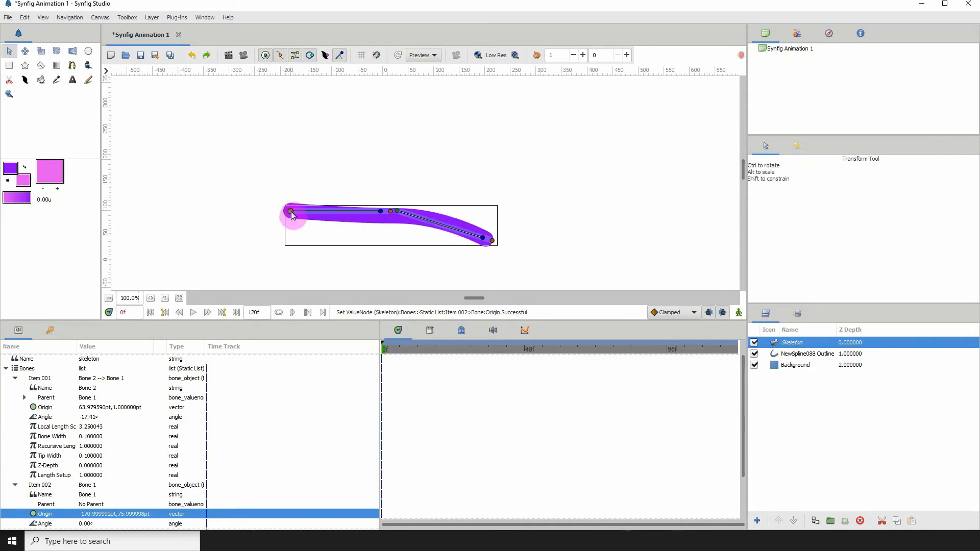
Hide the position handles and rotate both the child bone and the first bone upward from the horizontal
click(265, 56)
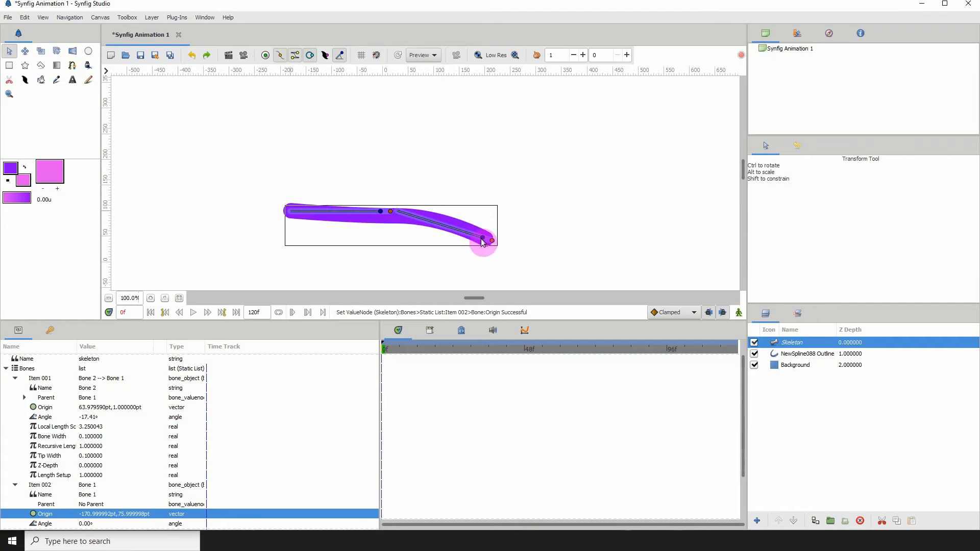
drag(482, 242, 444, 181)
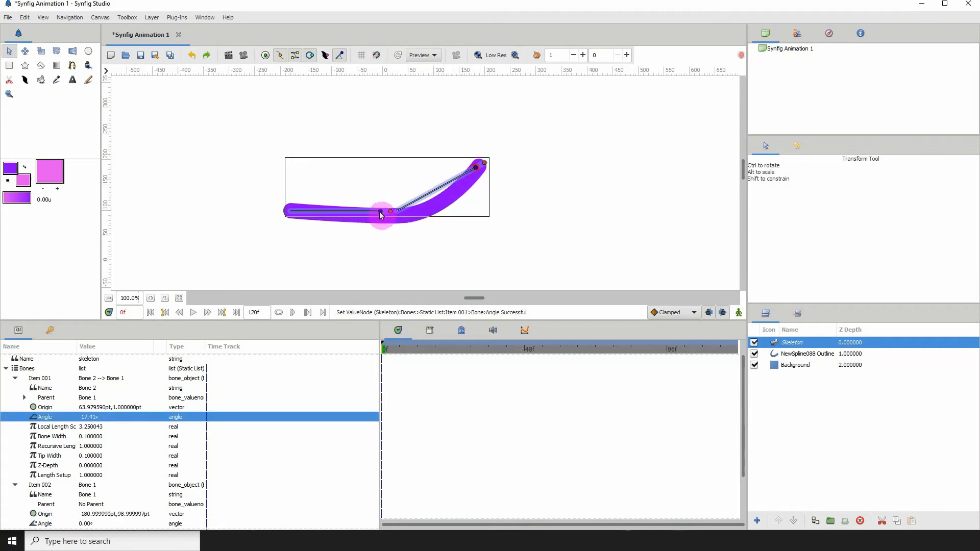
drag(378, 211, 369, 167)
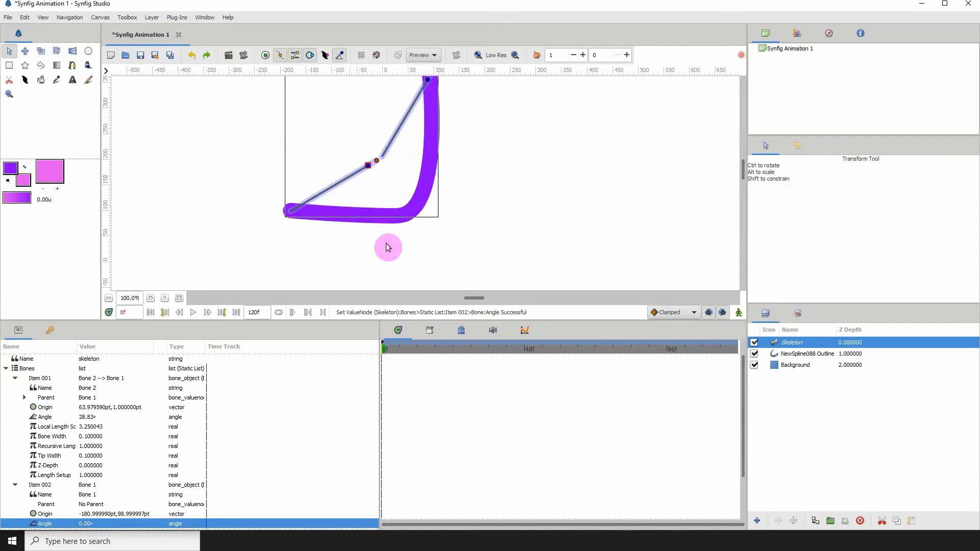
drag(368, 166, 379, 198)
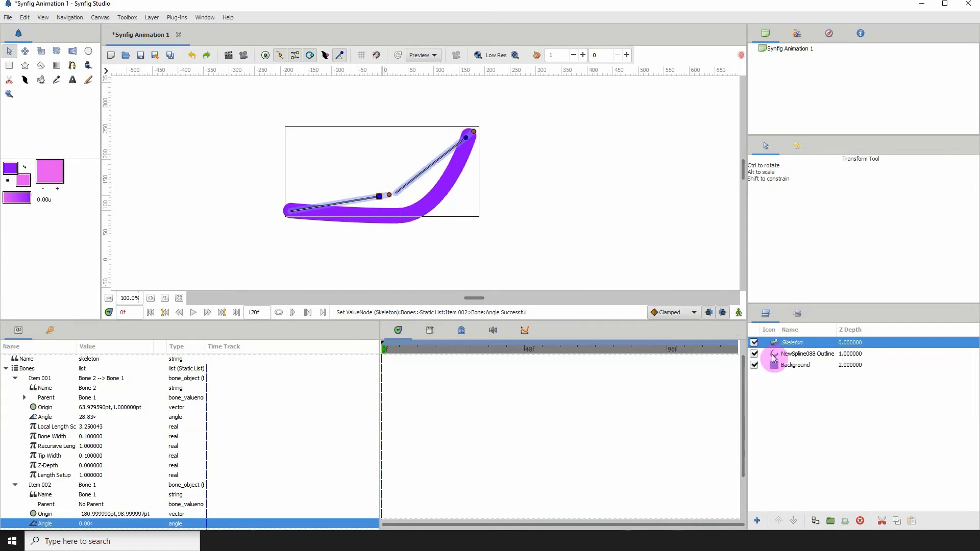
Try moving the outline's middle vertex closer to the joint between the two bones, and undo the last moves
click(780, 354)
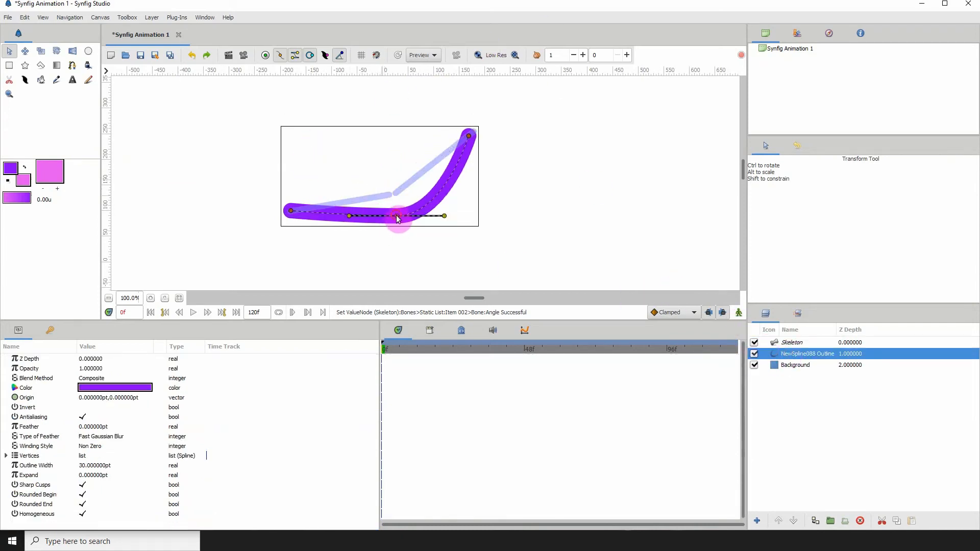
mouse_move(398, 219)
mouse_down()
mouse_move(337, 220)
mouse_move(400, 223)
mouse_move(359, 221)
mouse_move(384, 220)
mouse_up()
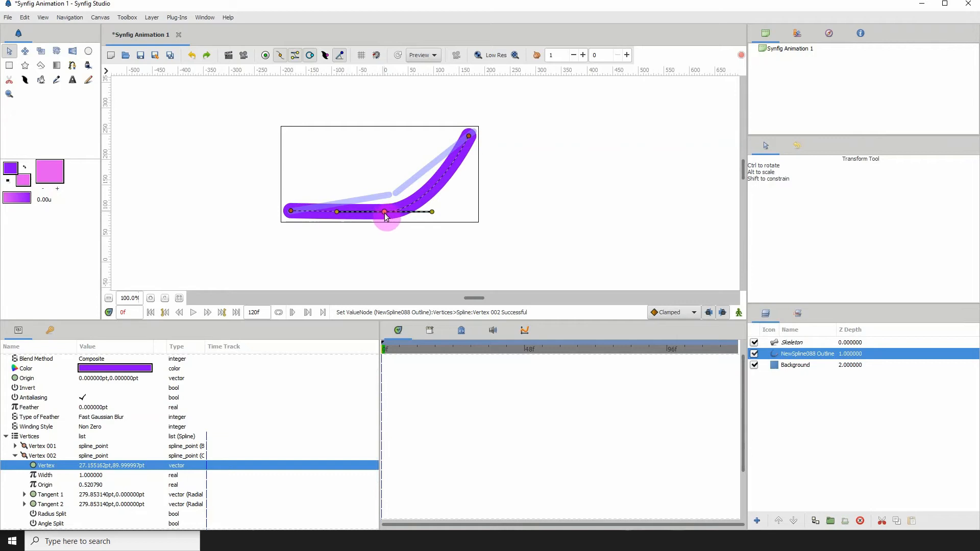
click(791, 342)
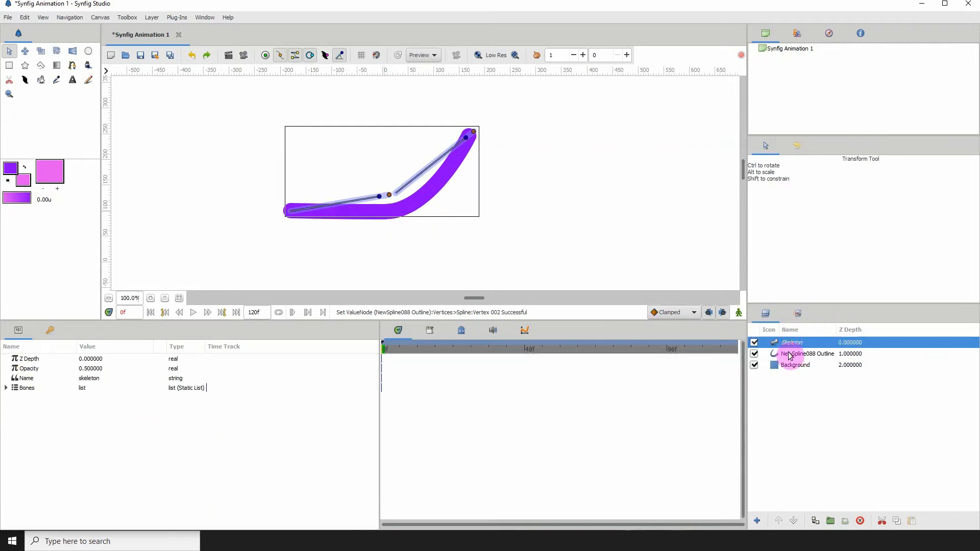
click(789, 353)
drag(384, 212, 371, 215)
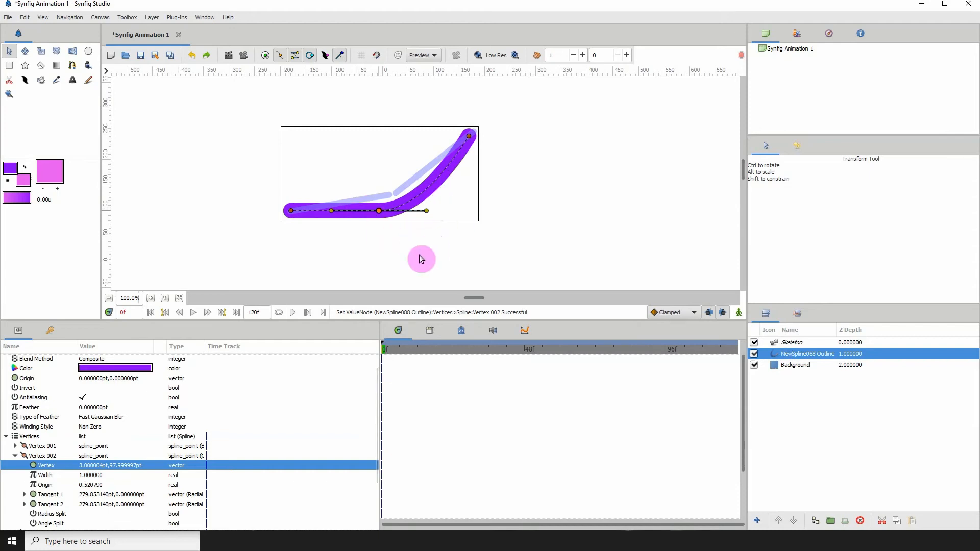
click(791, 343)
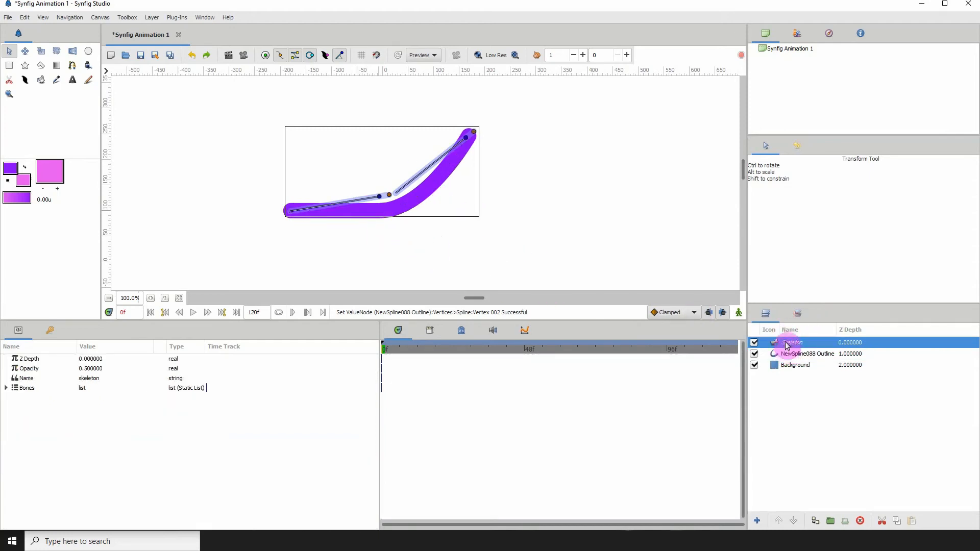
click(190, 56)
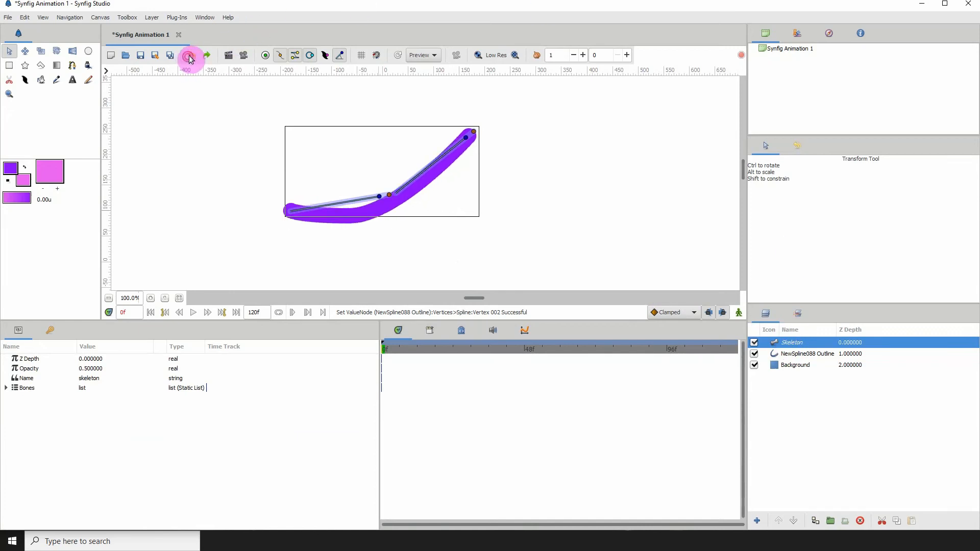
click(190, 58)
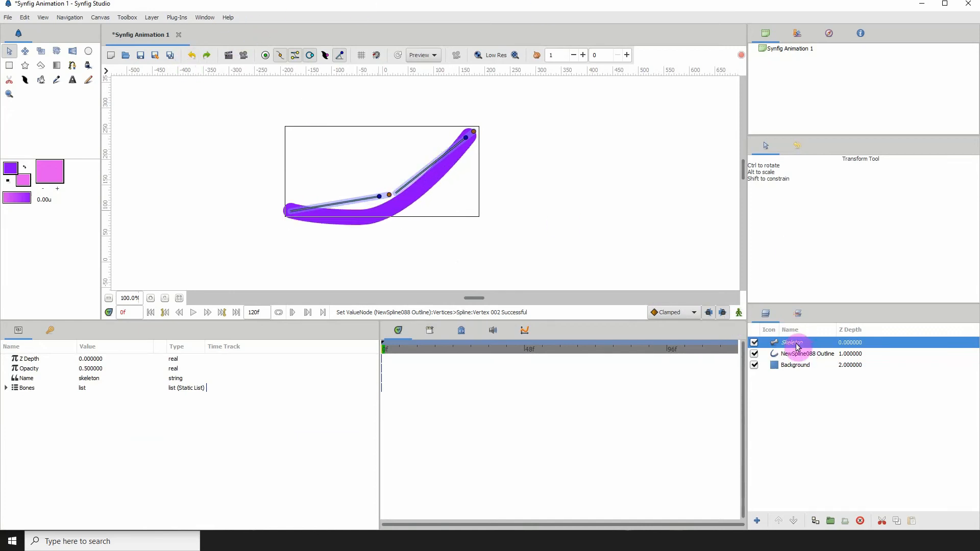
Delete the skeleton layer and the outline layer, keeping only the background
click(862, 520)
click(809, 346)
click(860, 519)
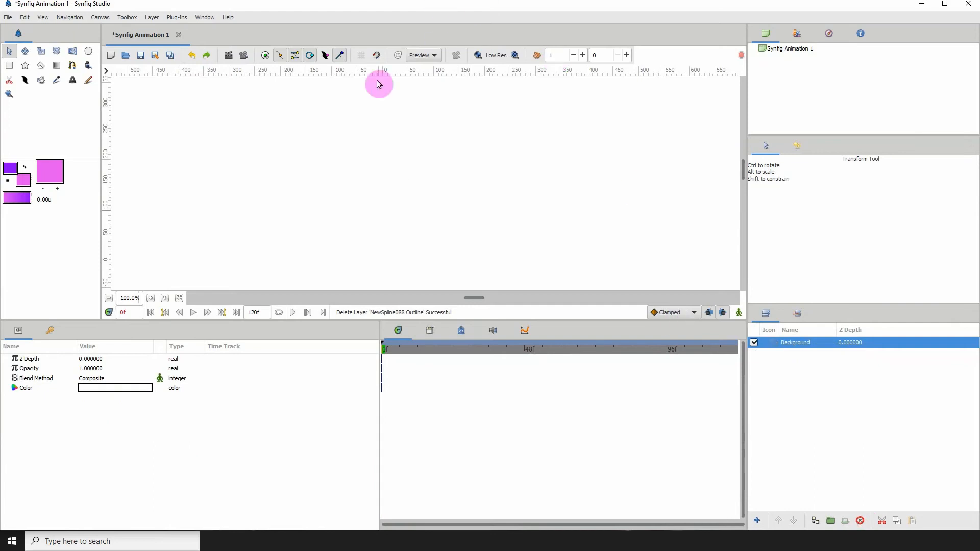
Show the grid and draw a horizontal two-point spline outline about 310 pt long in the upper part of the canvas
click(361, 55)
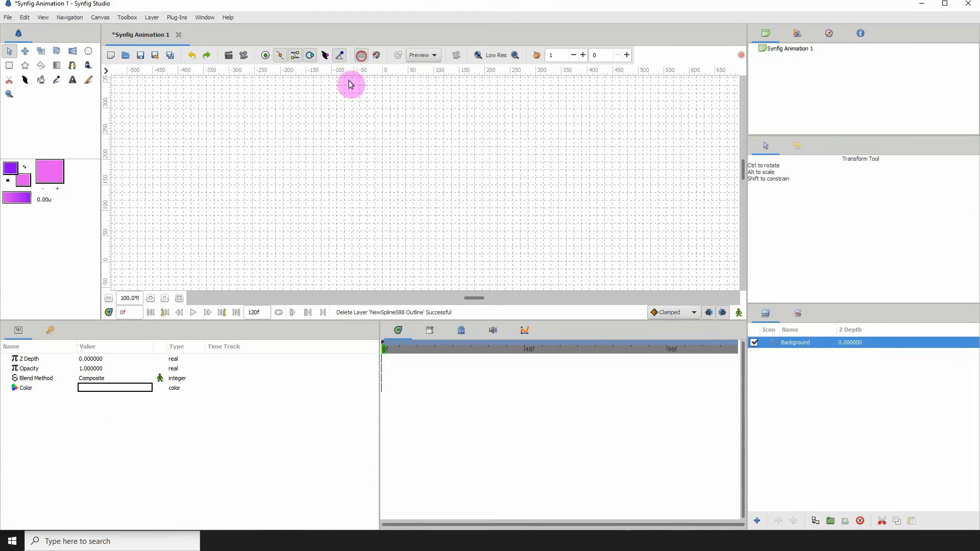
click(72, 65)
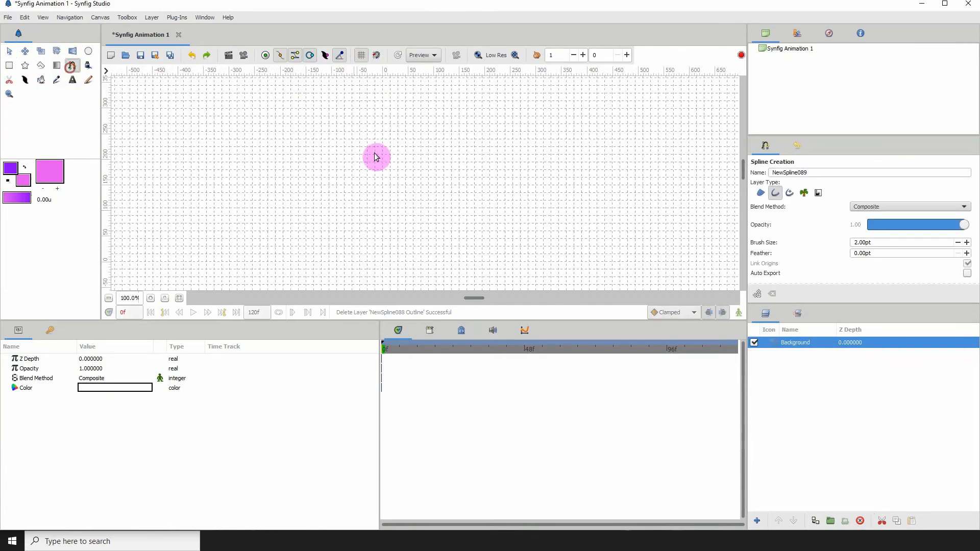
click(321, 140)
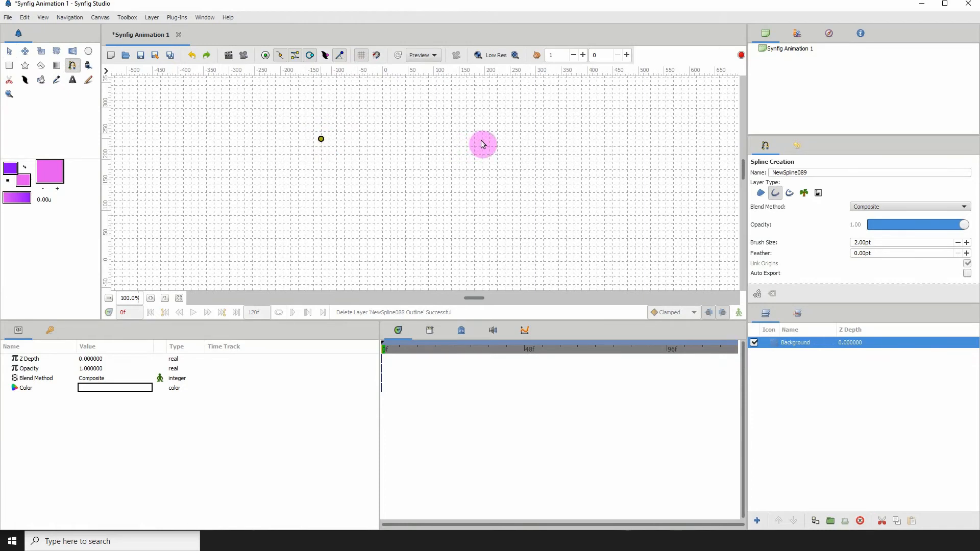
click(482, 140)
key(Return)
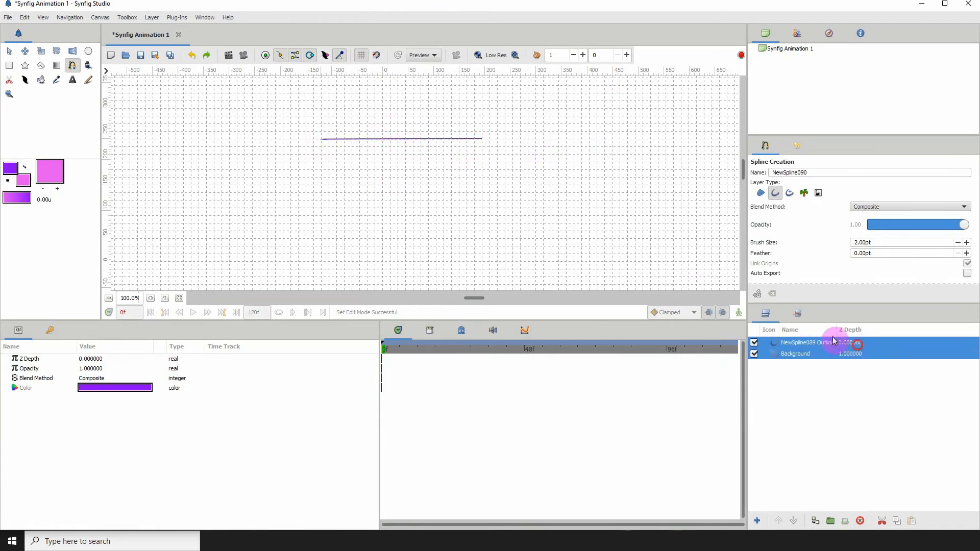
Insert a vertex at the middle of the new outline and hide the grid
click(816, 342)
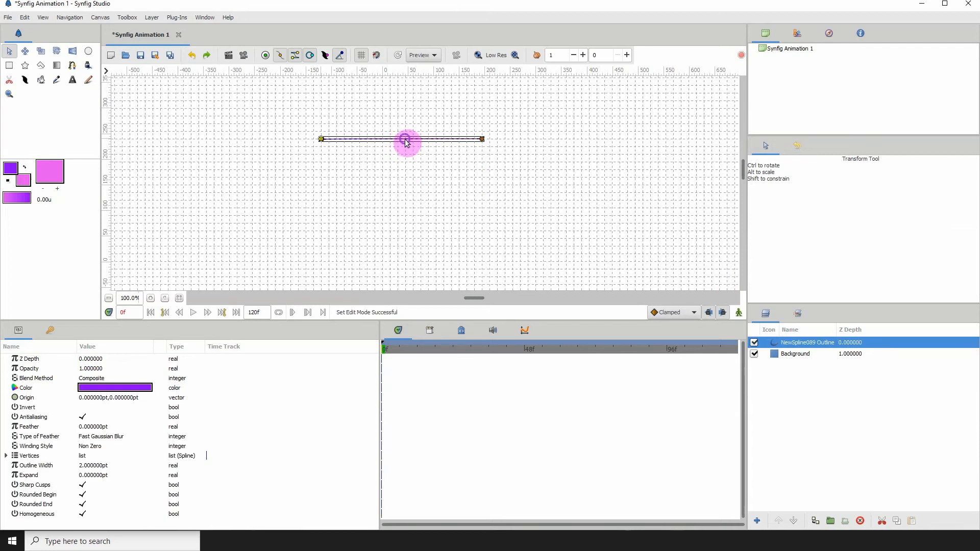
right_click(405, 142)
click(429, 183)
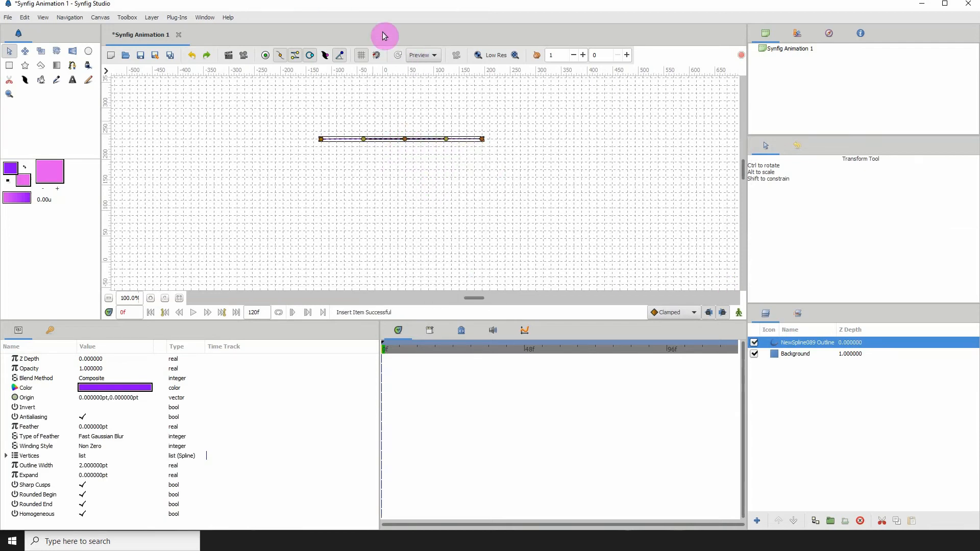
click(361, 55)
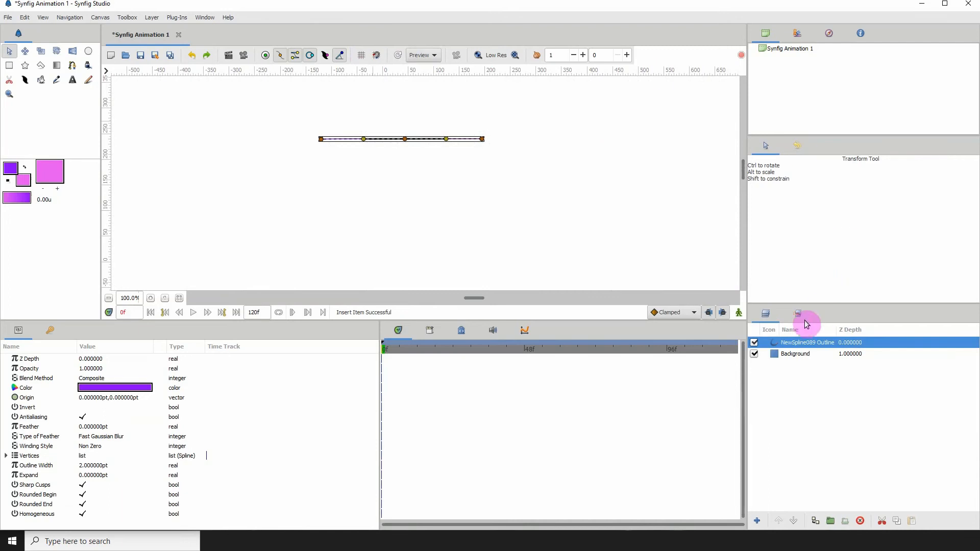
Set the new outline's width to 30 pt
click(64, 465)
click(100, 466)
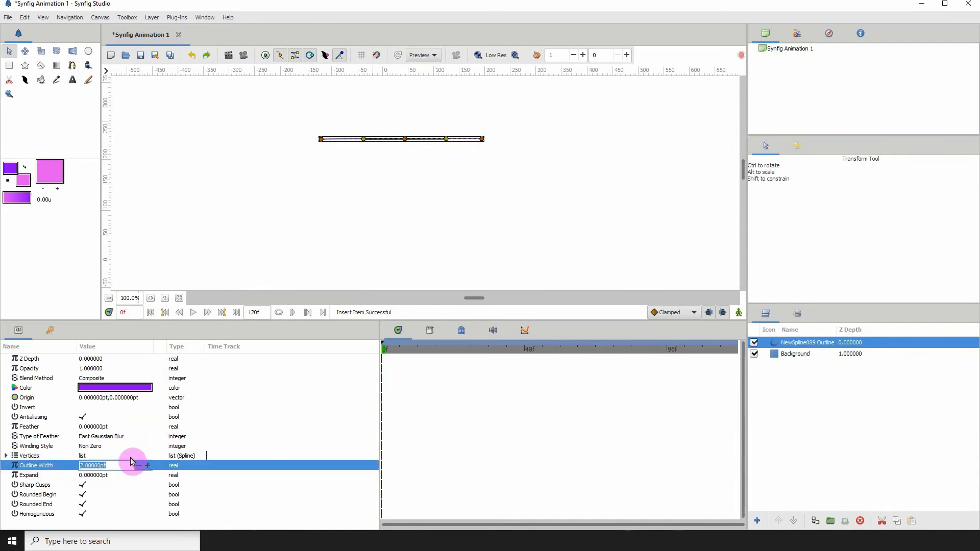
text(30)
key(Return)
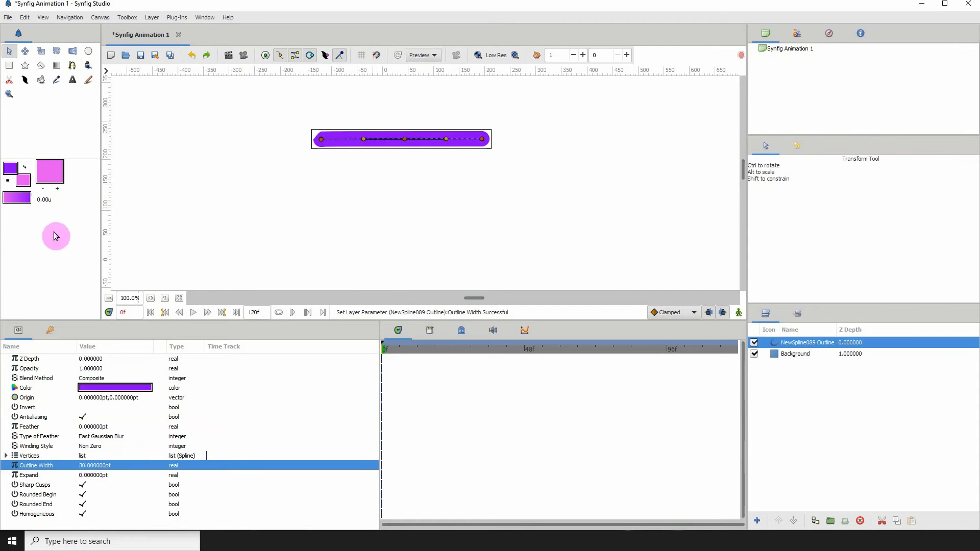
Adjust the tangent at the outline's left end vertex so that the end cap is evenly rounded
click(89, 467)
click(108, 485)
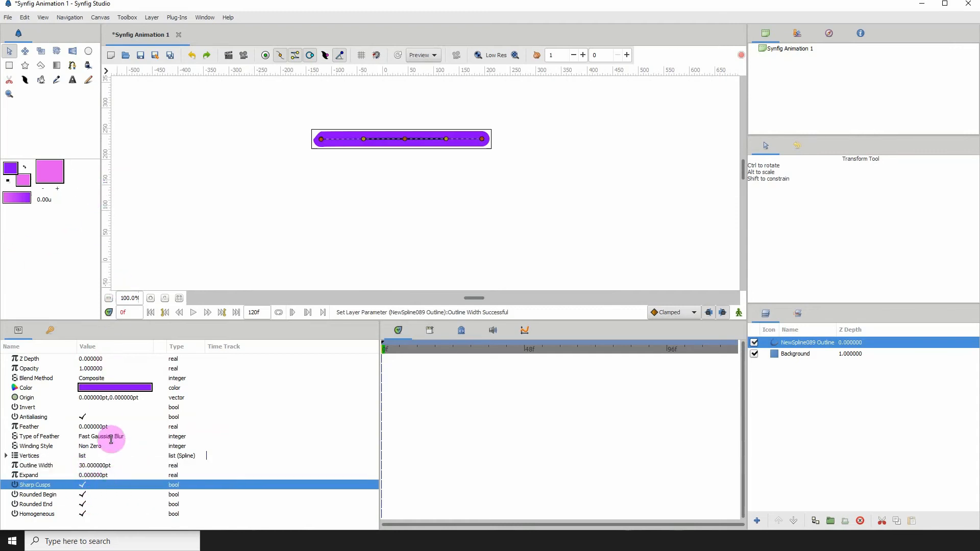
click(320, 138)
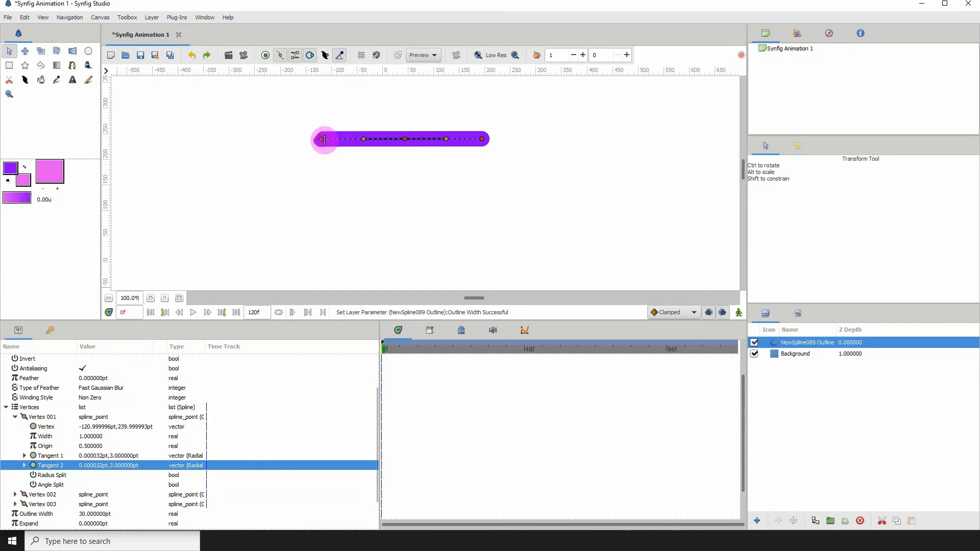
drag(321, 139, 323, 139)
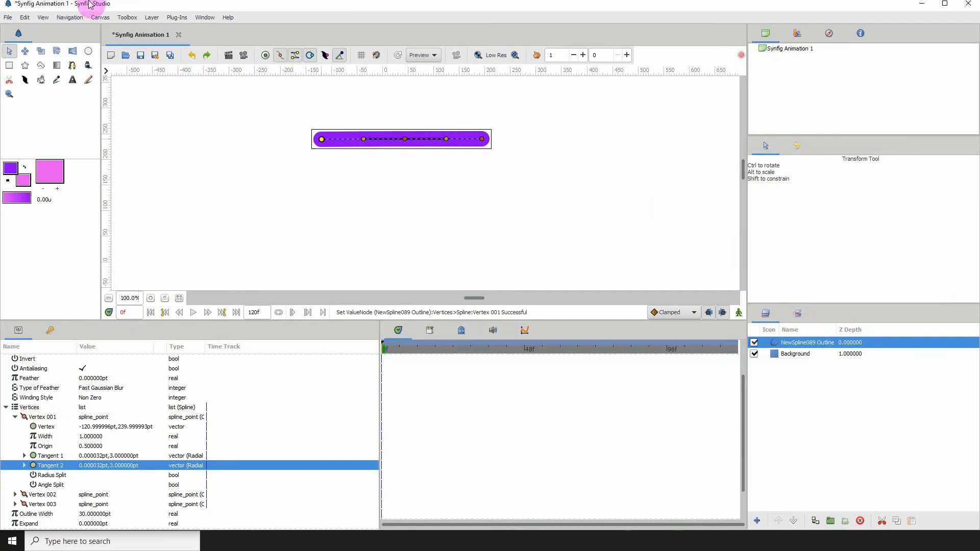
Add a Skeleton layer above the outline layer
right_click(789, 342)
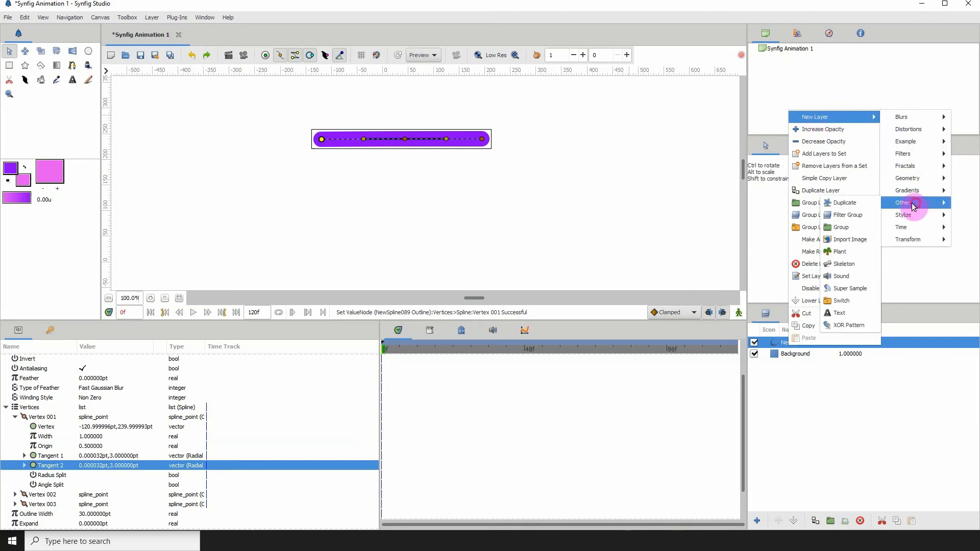
mouse_move(837, 117)
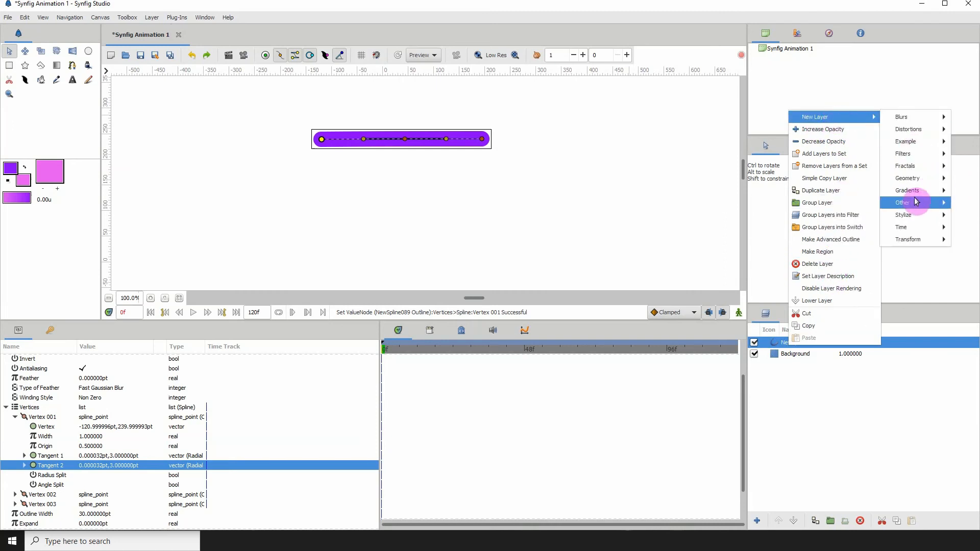
mouse_move(907, 206)
click(839, 264)
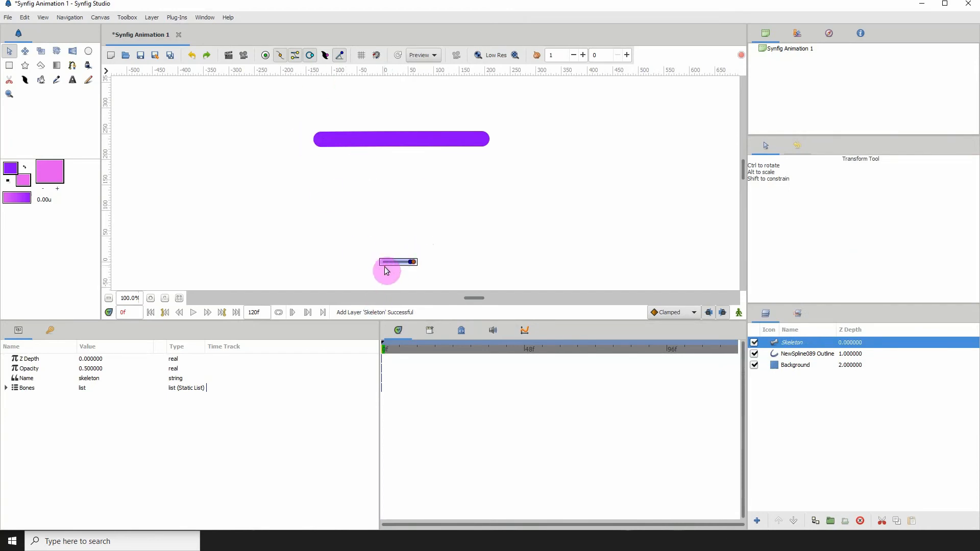
Move the skeleton's bone up below the outline and create a child bone from it
click(264, 55)
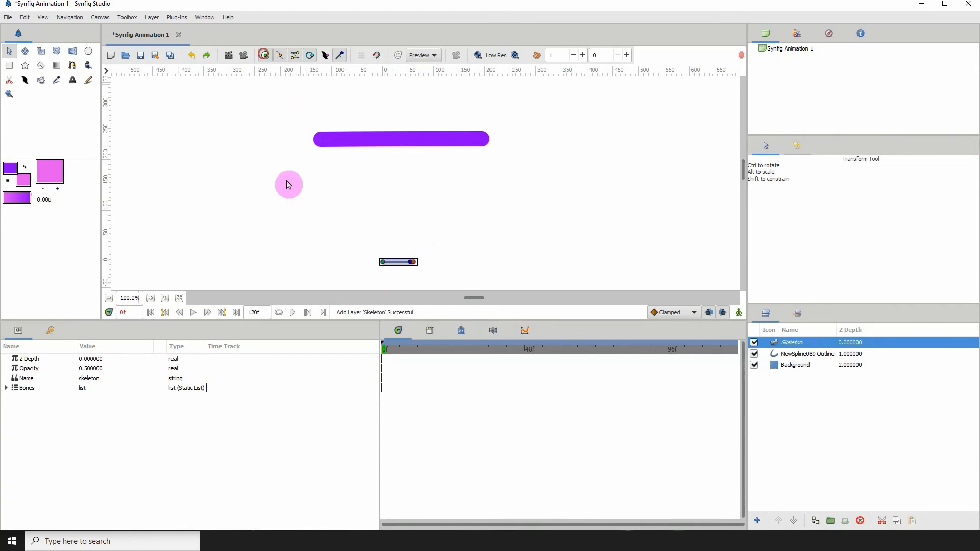
click(790, 357)
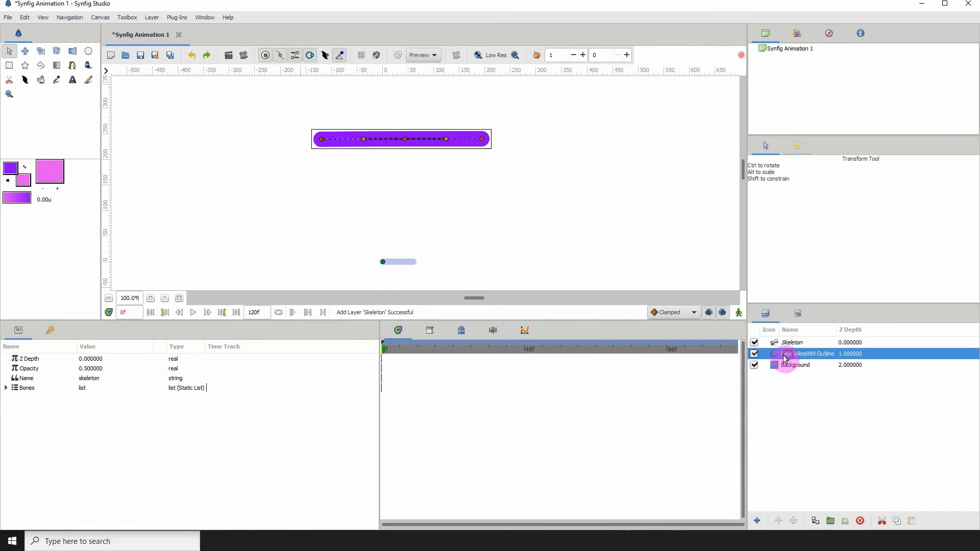
click(786, 342)
drag(383, 267, 348, 189)
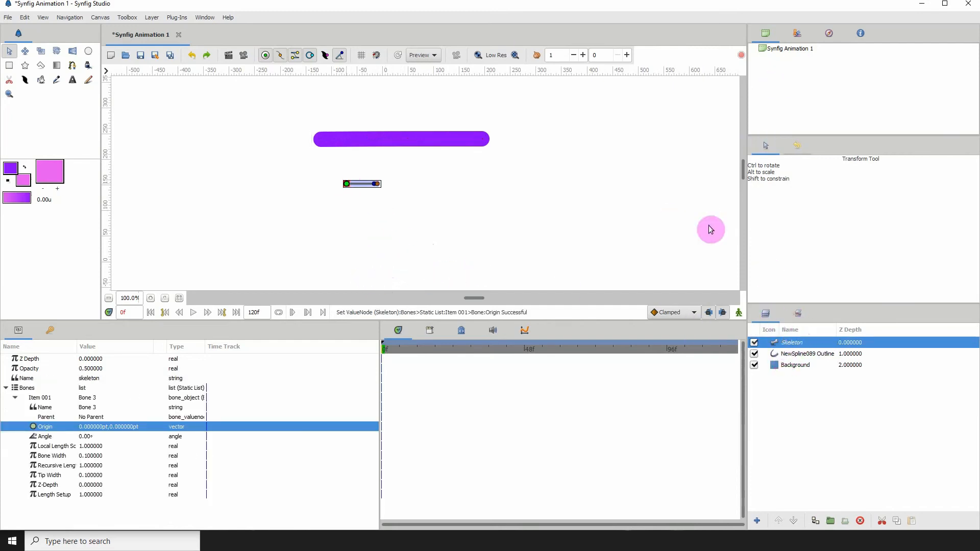
right_click(376, 191)
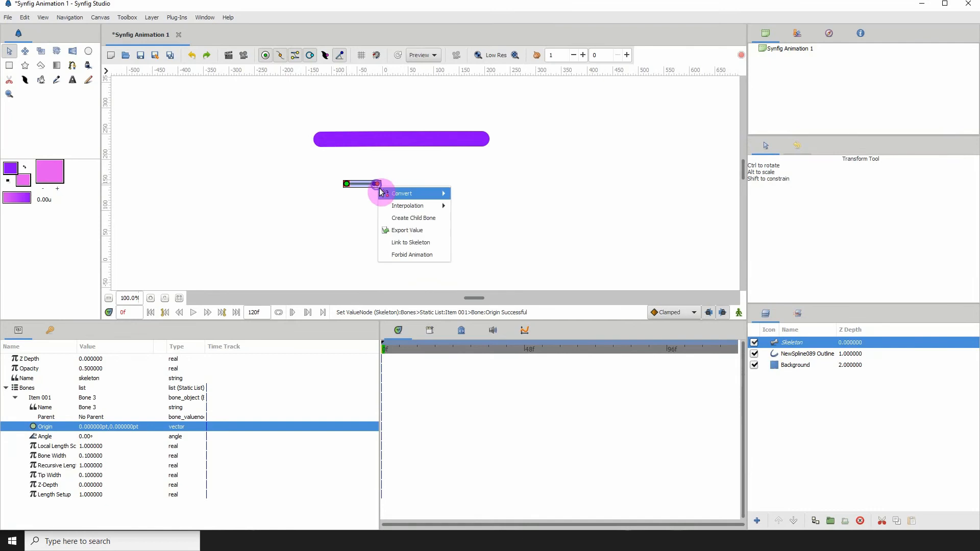
click(405, 217)
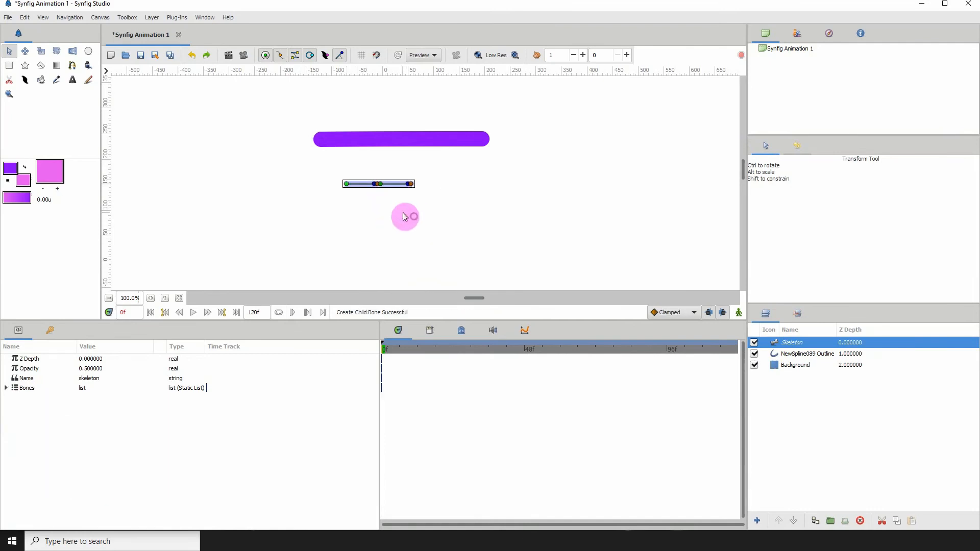
click(380, 186)
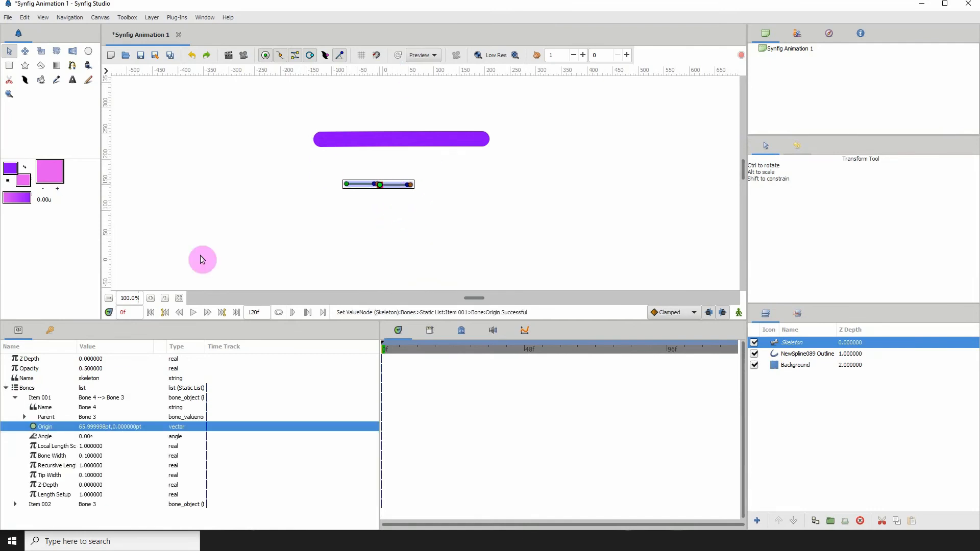
Set the child bone's parent to <None> and place the two bones apart below the outline
click(46, 417)
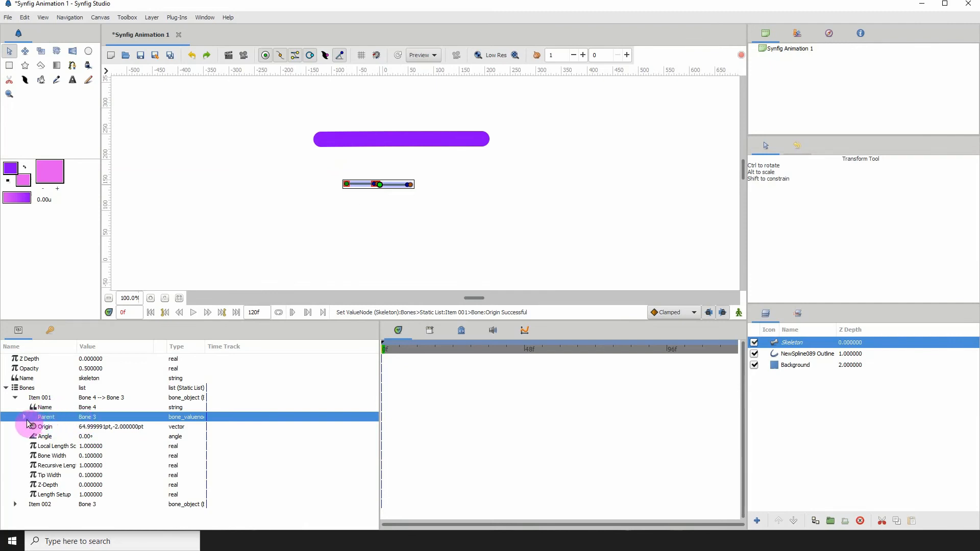
click(86, 418)
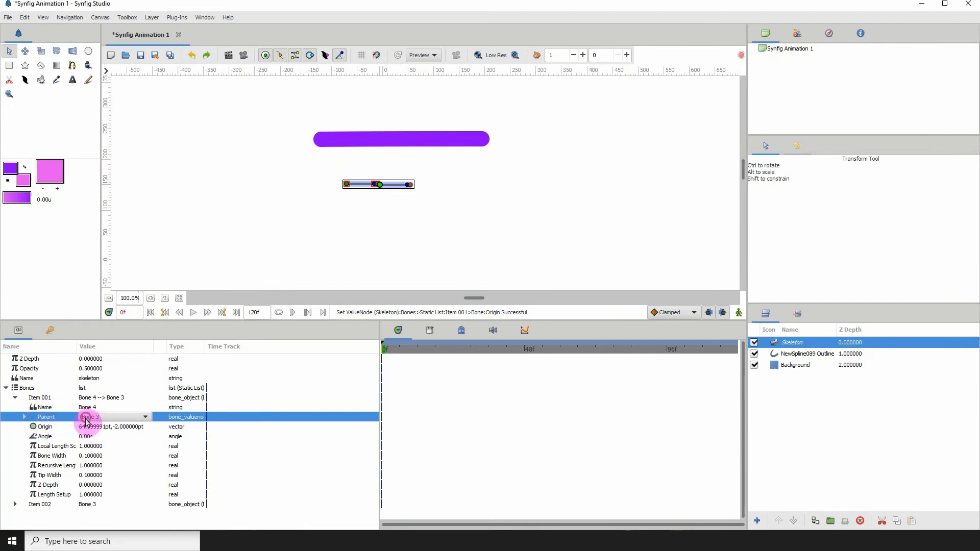
click(137, 418)
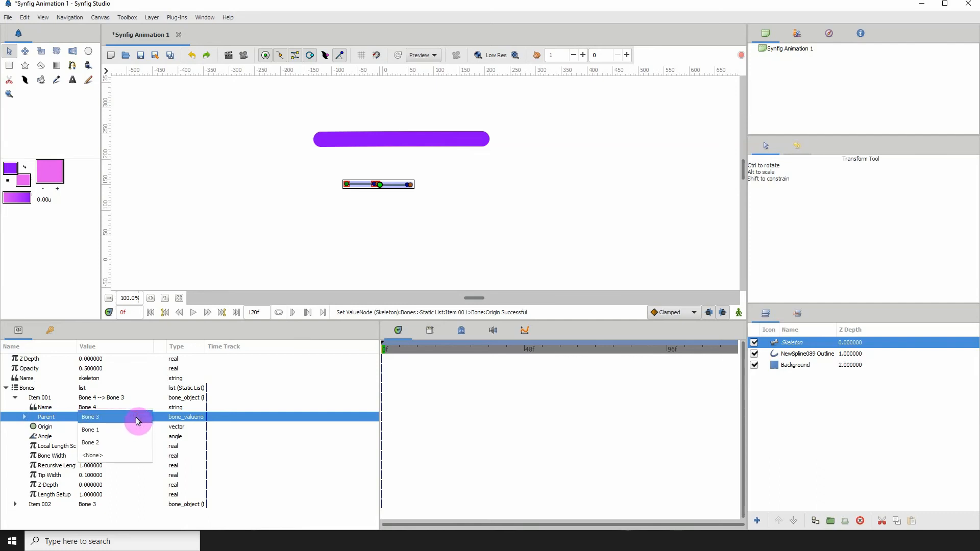
click(104, 455)
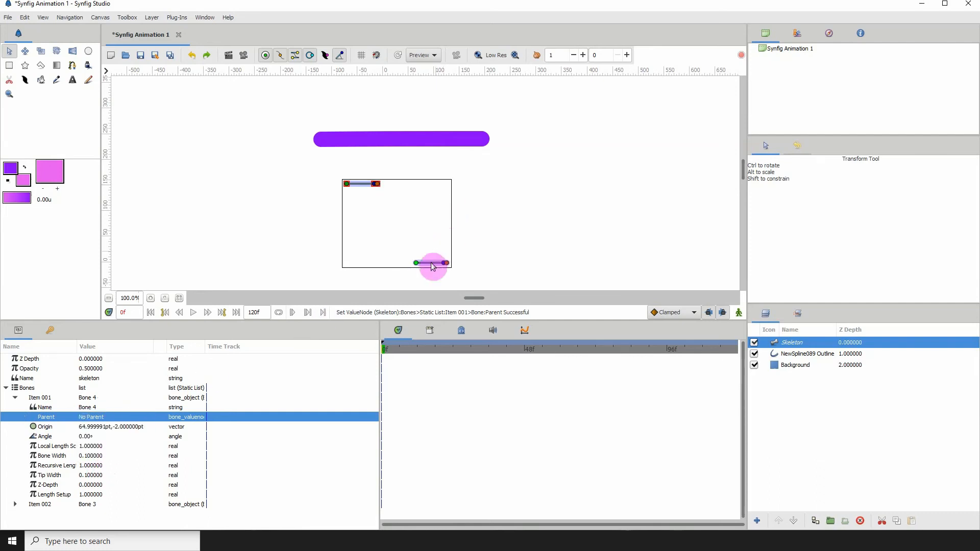
drag(416, 263, 428, 202)
drag(346, 188, 350, 210)
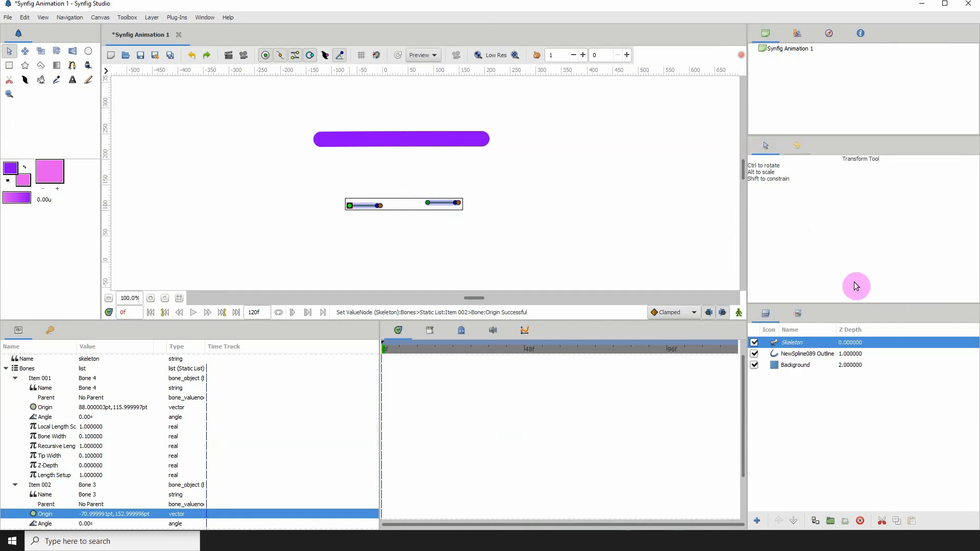
Place both bones' origins on the outline's middle vertex and stretch one bone to each end vertex of the outline
ctrl+click(789, 356)
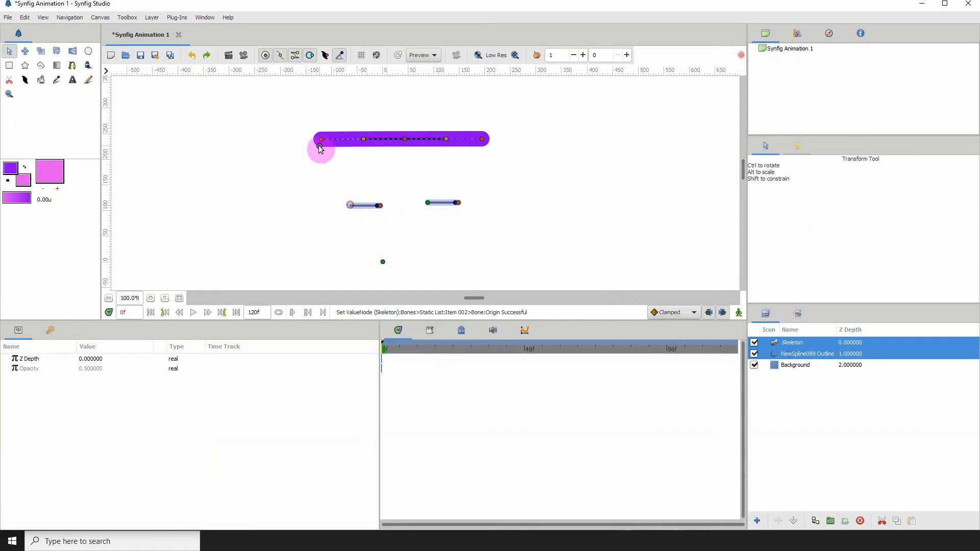
drag(324, 146, 321, 147)
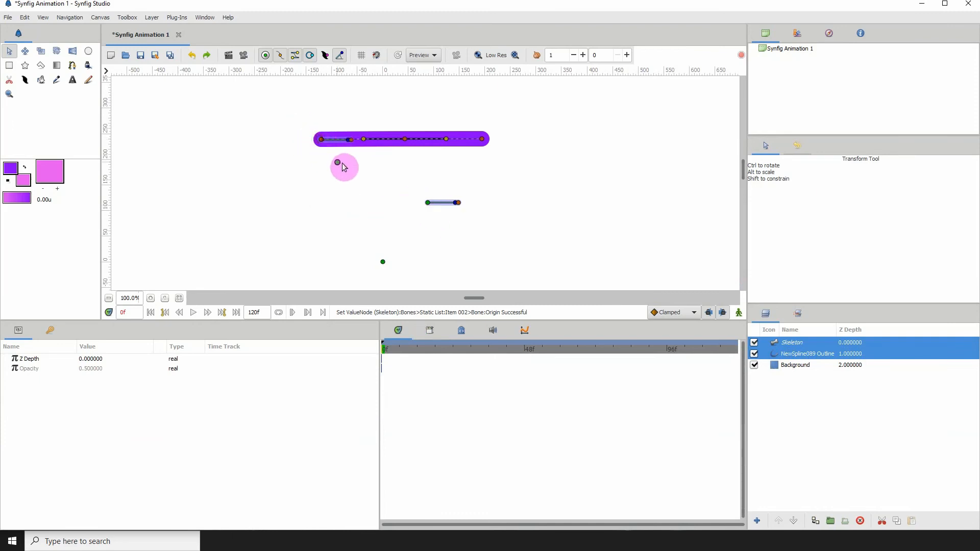
drag(342, 165, 404, 140)
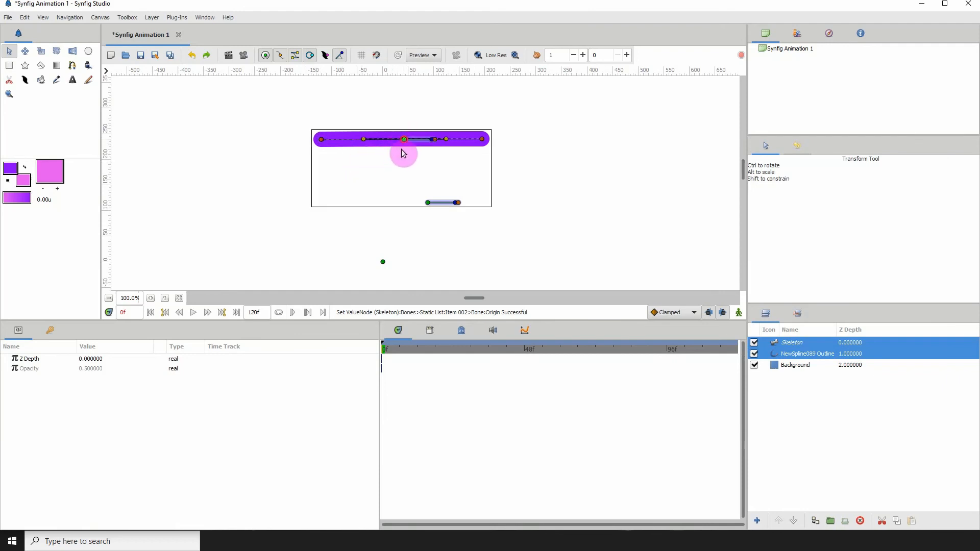
click(435, 142)
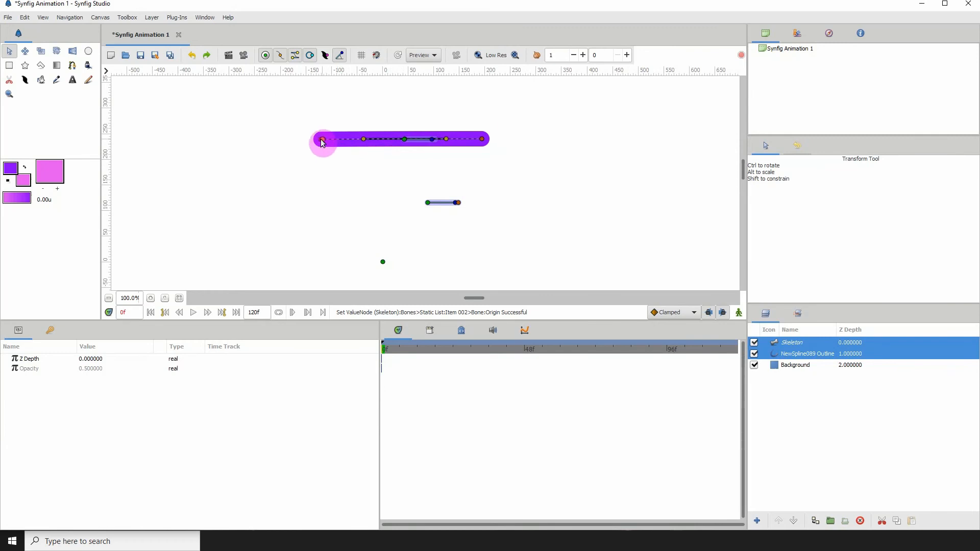
drag(323, 143, 327, 146)
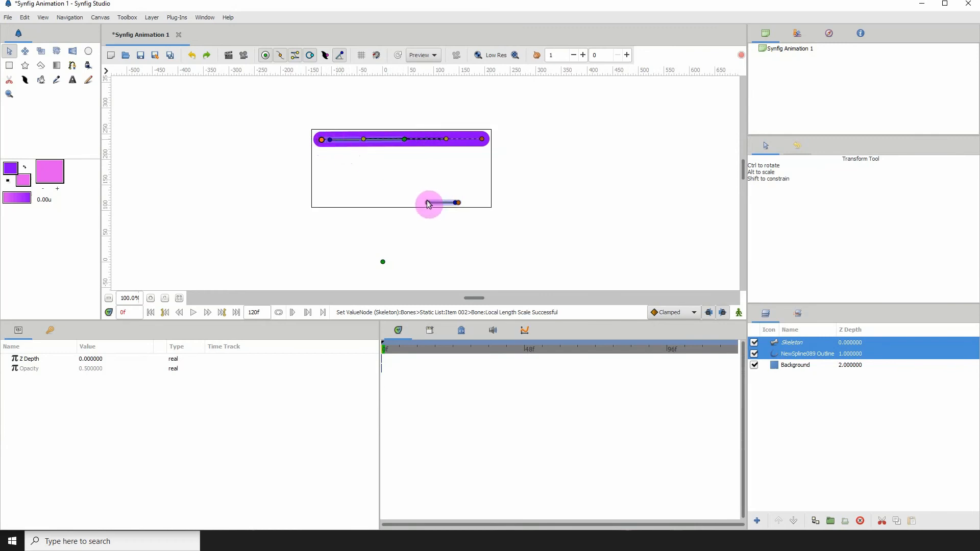
drag(427, 204, 486, 142)
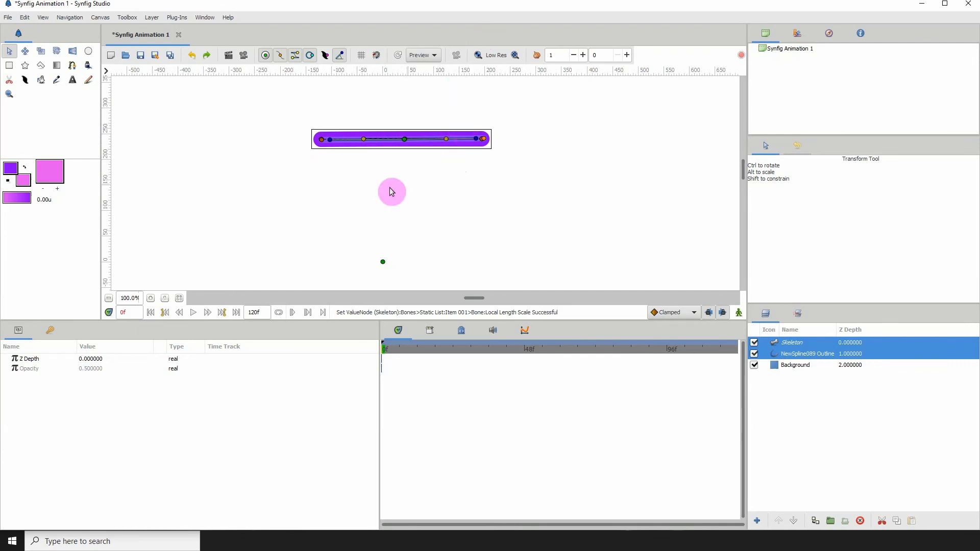
Link the outline's left end vertex to the left bone
click(797, 366)
click(799, 354)
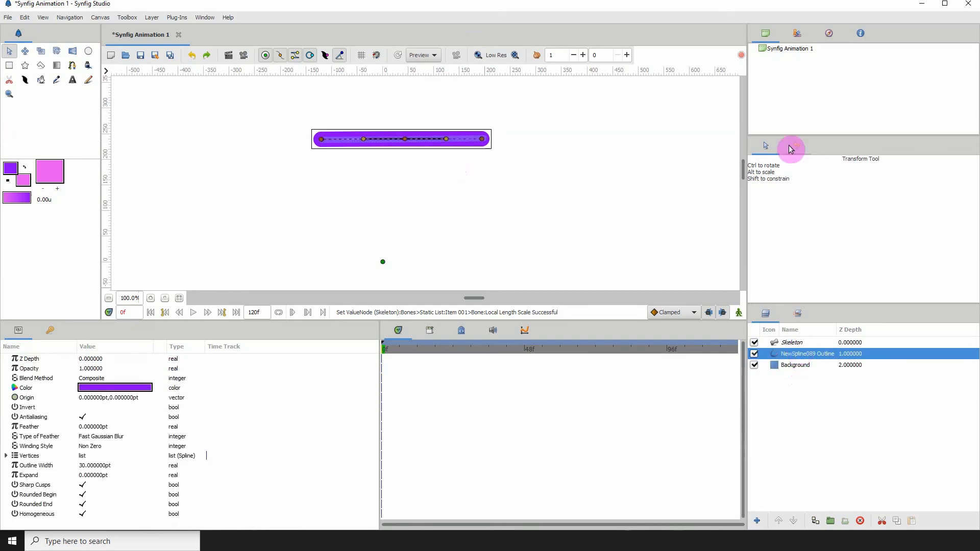
drag(284, 118, 357, 169)
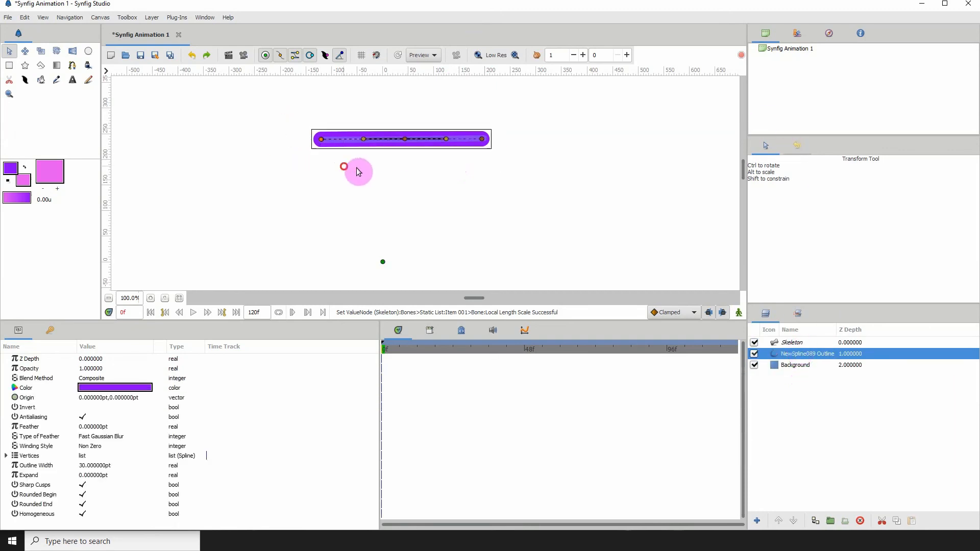
ctrl+click(796, 342)
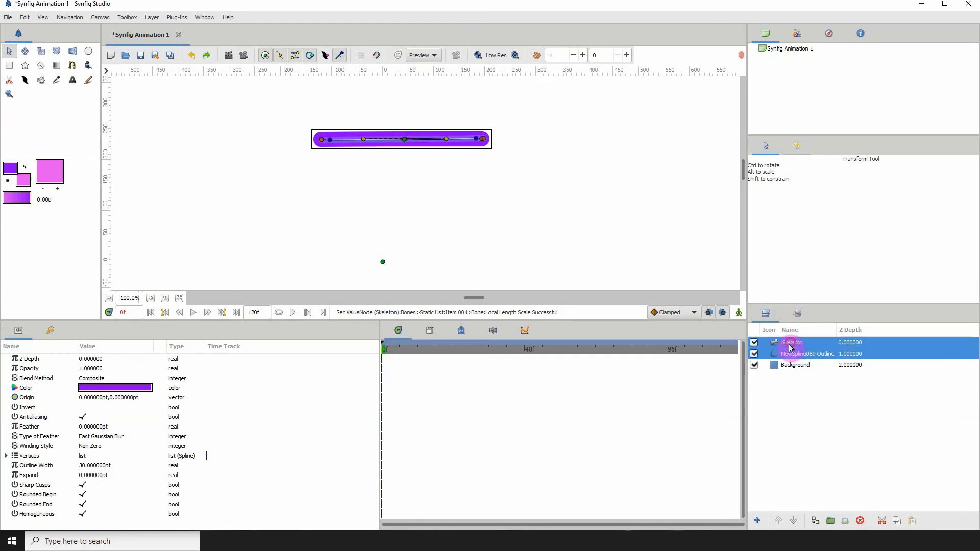
right_click(332, 143)
click(364, 208)
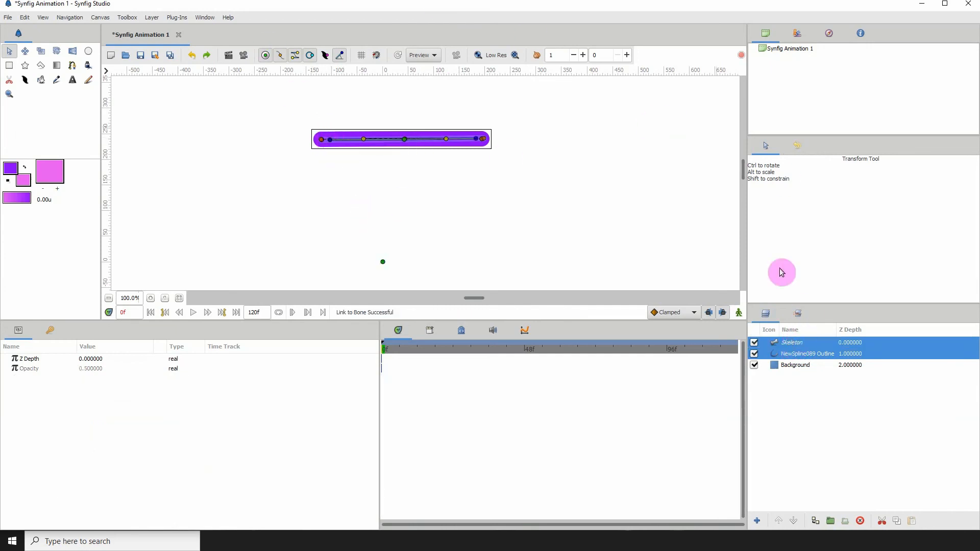
Link the outline's right end vertex to the right bone
click(796, 353)
drag(512, 123, 461, 151)
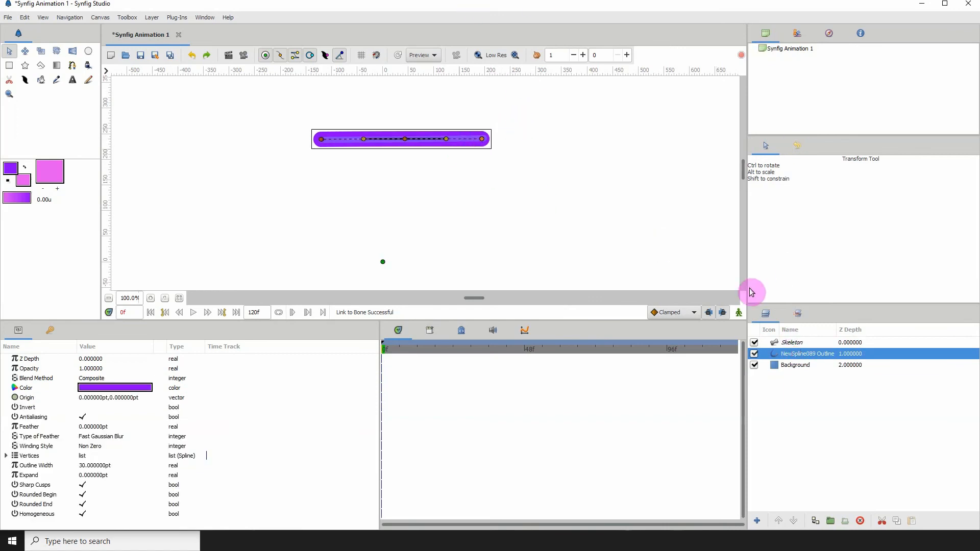
ctrl+click(788, 342)
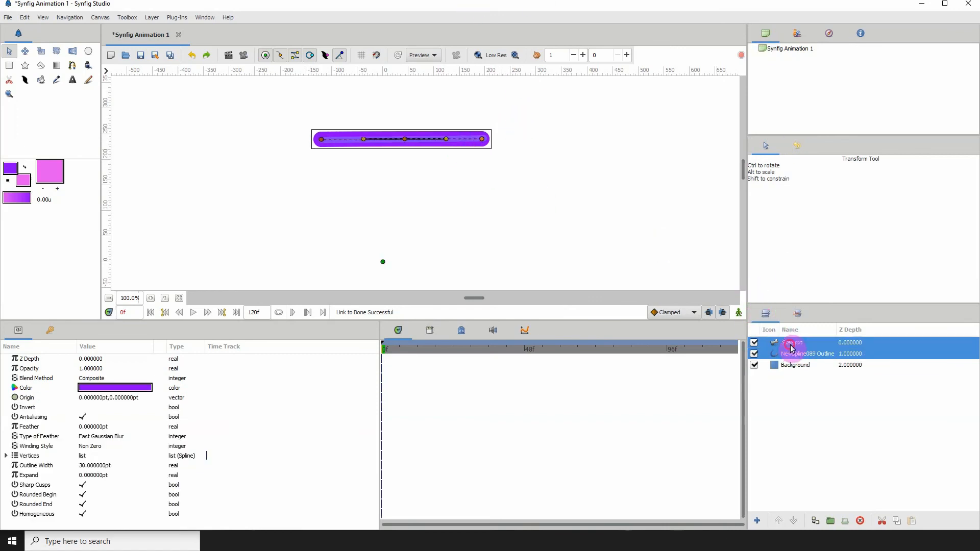
right_click(477, 142)
click(495, 207)
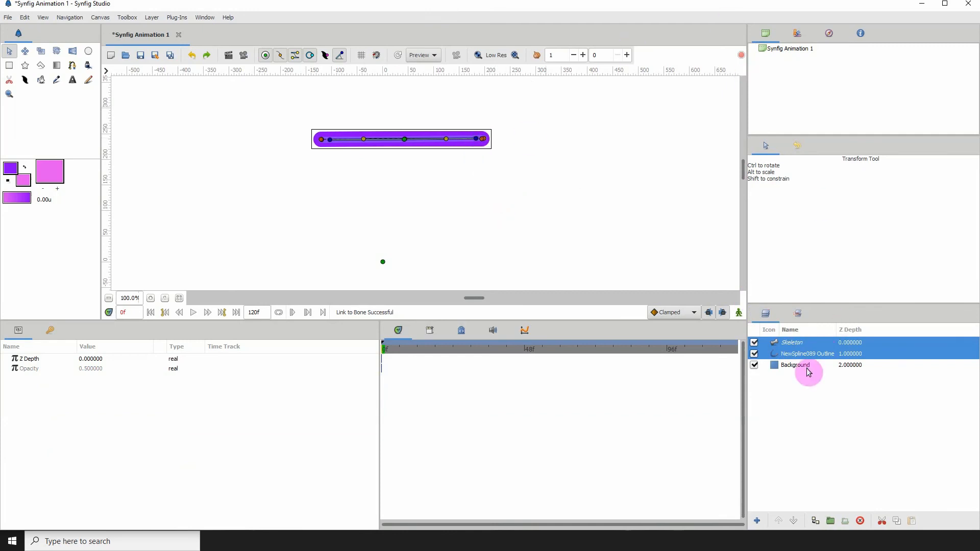
Test the rig by rotating the right and left bones upward around the middle joint to bend the limb
click(791, 342)
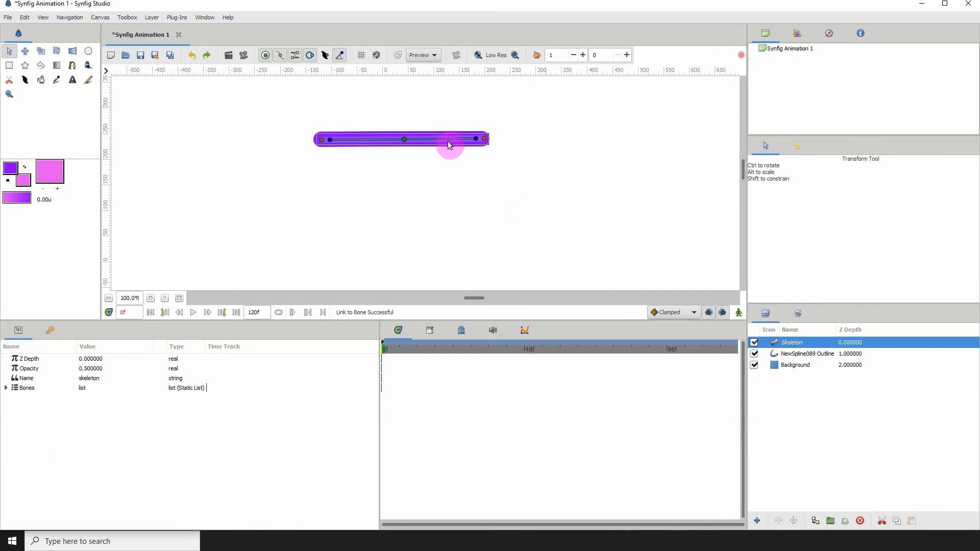
drag(475, 142, 433, 104)
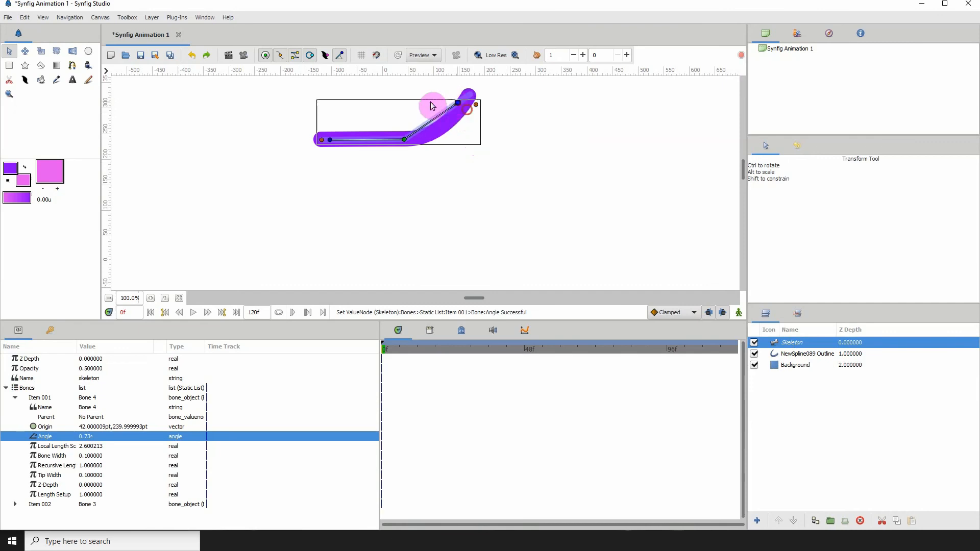
drag(506, 141, 550, 188)
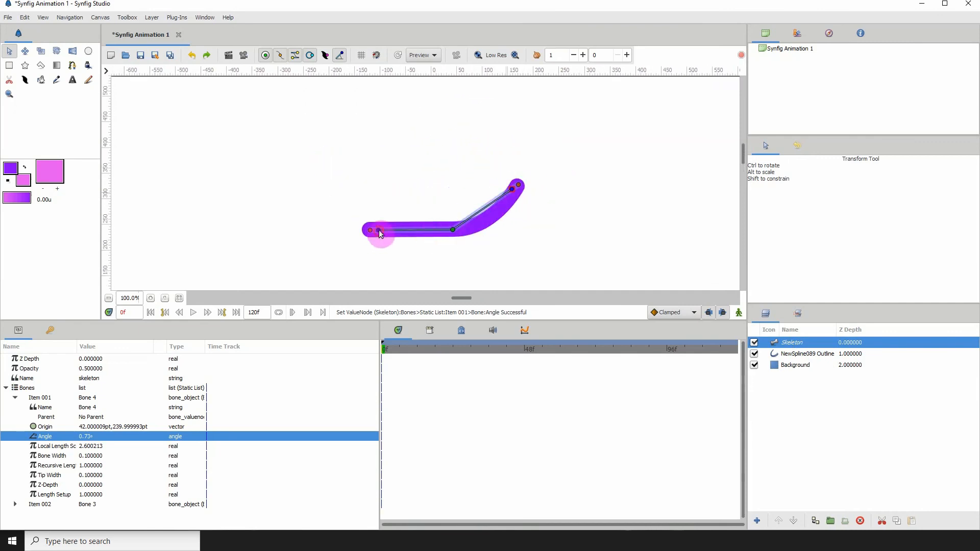
drag(379, 233, 419, 188)
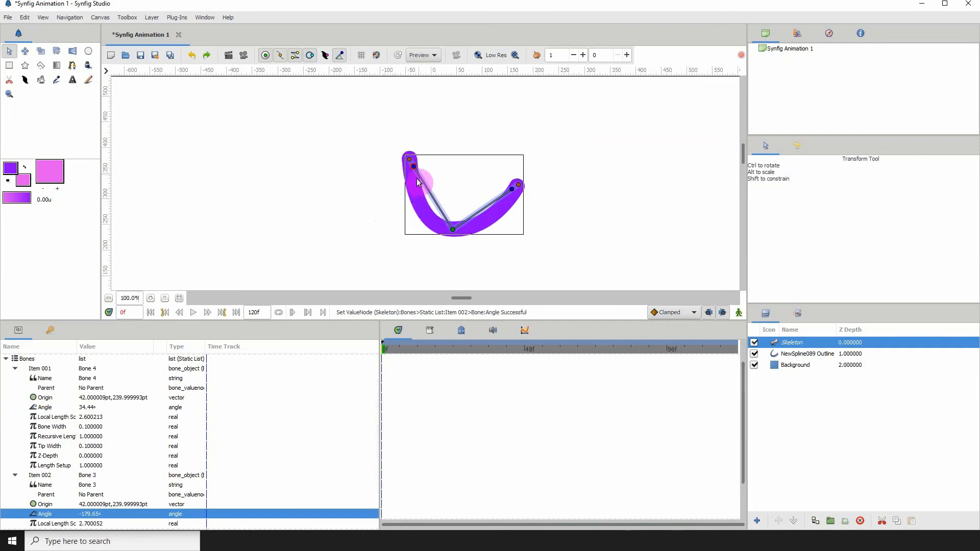
drag(518, 185, 521, 215)
mouse_move(421, 163)
mouse_down()
mouse_move(390, 214)
mouse_move(459, 158)
mouse_move(377, 175)
mouse_move(370, 224)
mouse_move(411, 182)
mouse_move(368, 201)
mouse_move(427, 169)
mouse_move(388, 195)
mouse_move(411, 173)
mouse_up()
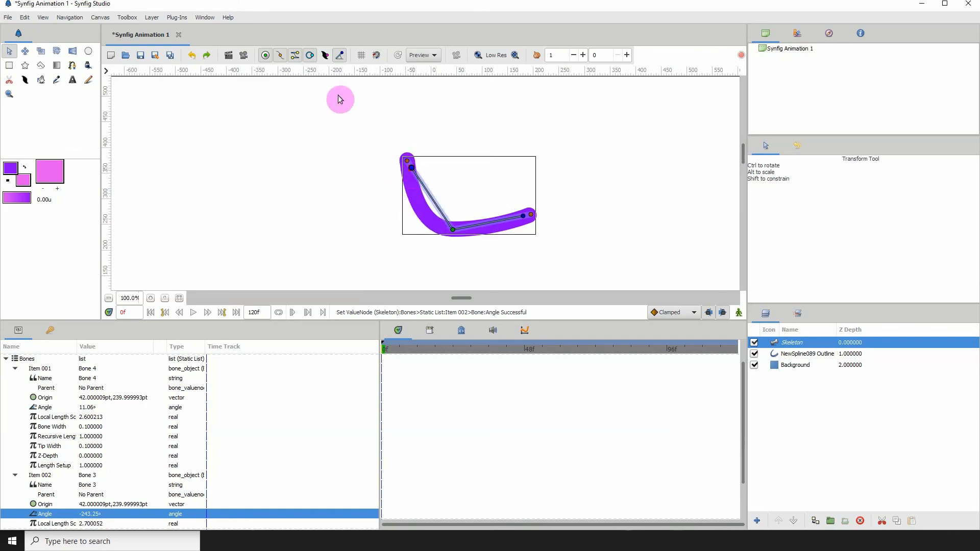
Undo the test rotations of the two bones
click(195, 54)
click(194, 56)
click(193, 55)
click(193, 56)
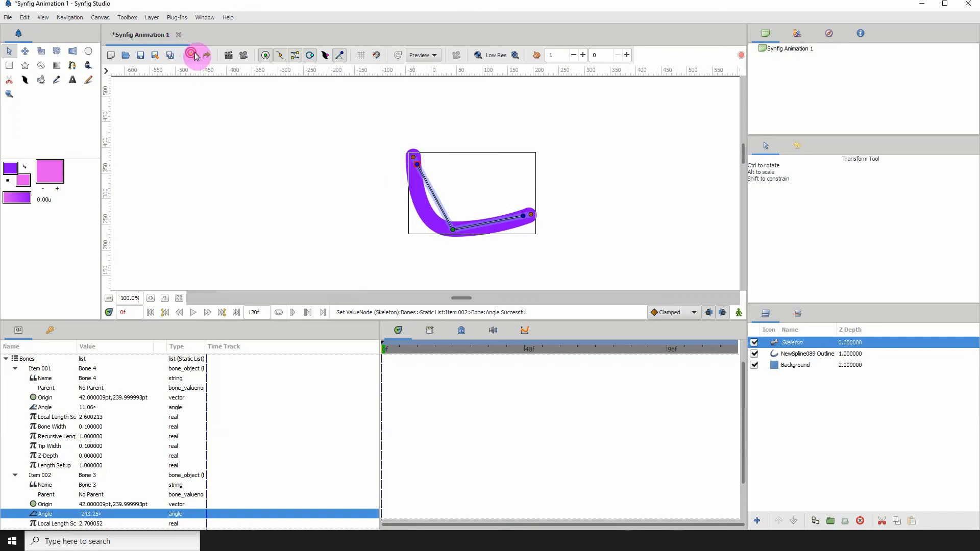
click(194, 56)
click(194, 56)
click(193, 56)
click(192, 57)
click(192, 57)
click(193, 57)
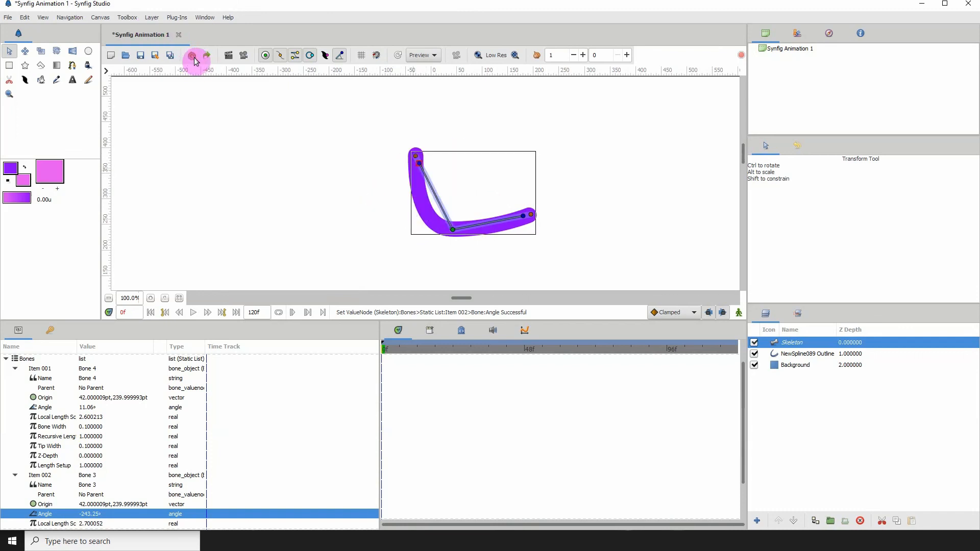
click(193, 57)
click(194, 57)
click(193, 58)
click(192, 57)
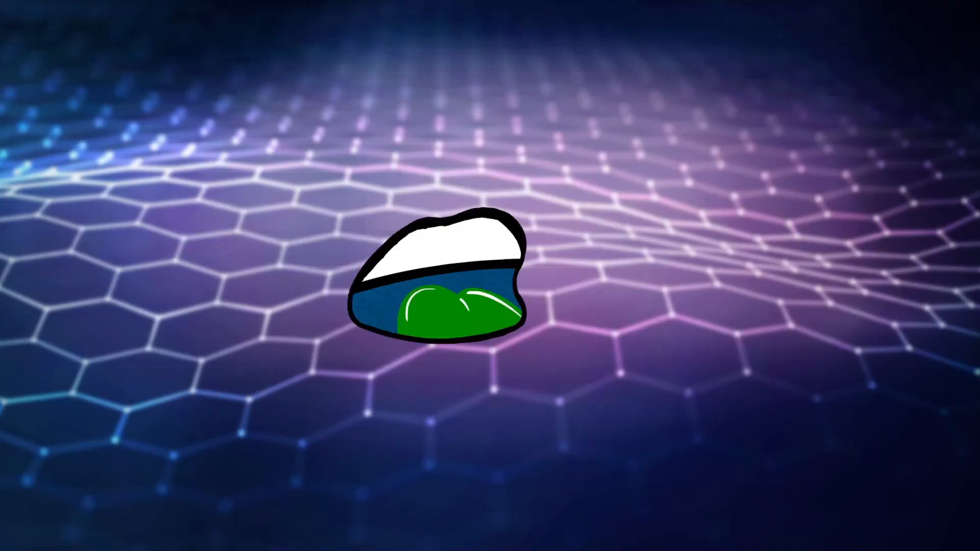